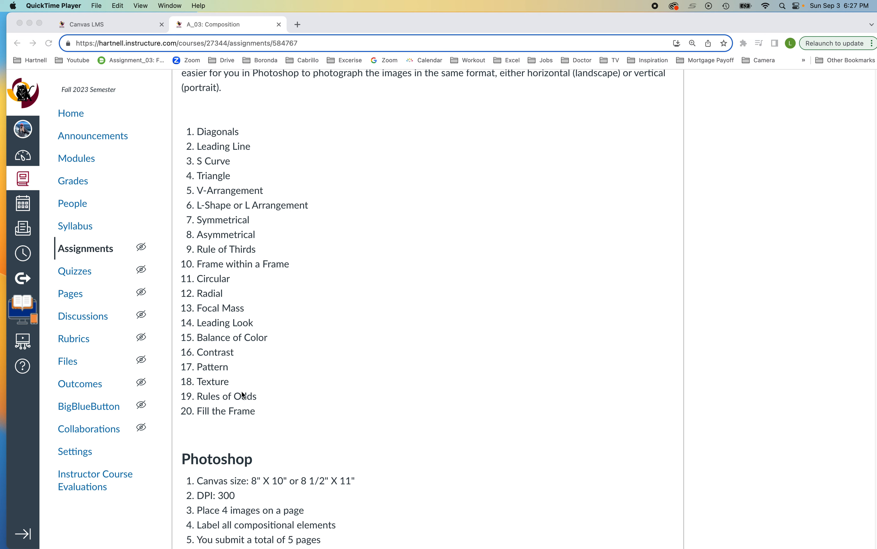
Step: Scroll down to the assignment's Photoshop requirements and Submission Format file names
scroll(309, 431, "down", 8)
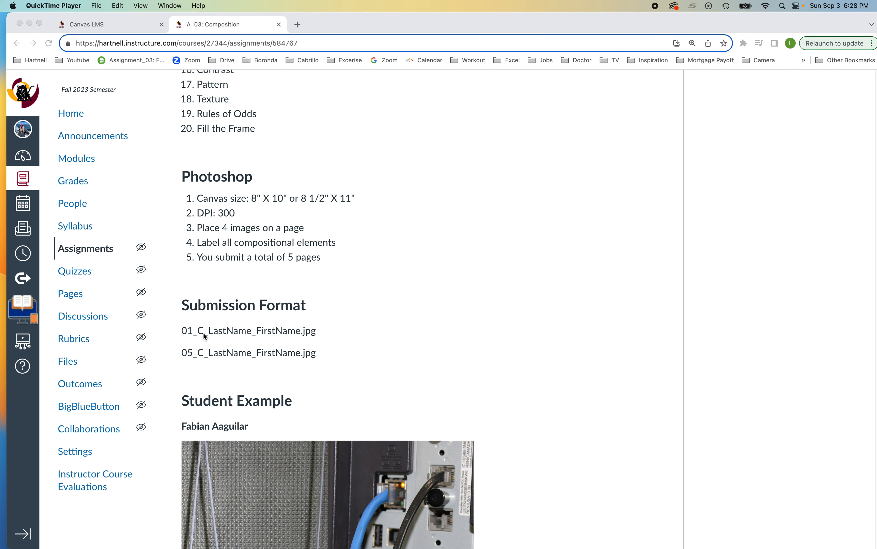
Step: Browse the Student Example photo grids, return to the top, and bring Finder onto the screen
scroll(223, 352, "down", 3)
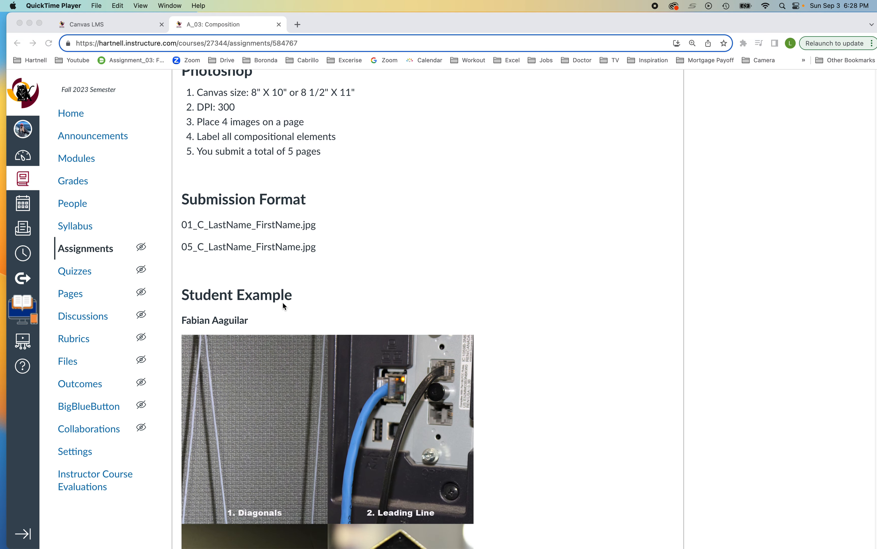
scroll(284, 304, "down", 1)
scroll(283, 303, "down", 3)
scroll(283, 302, "down", 4)
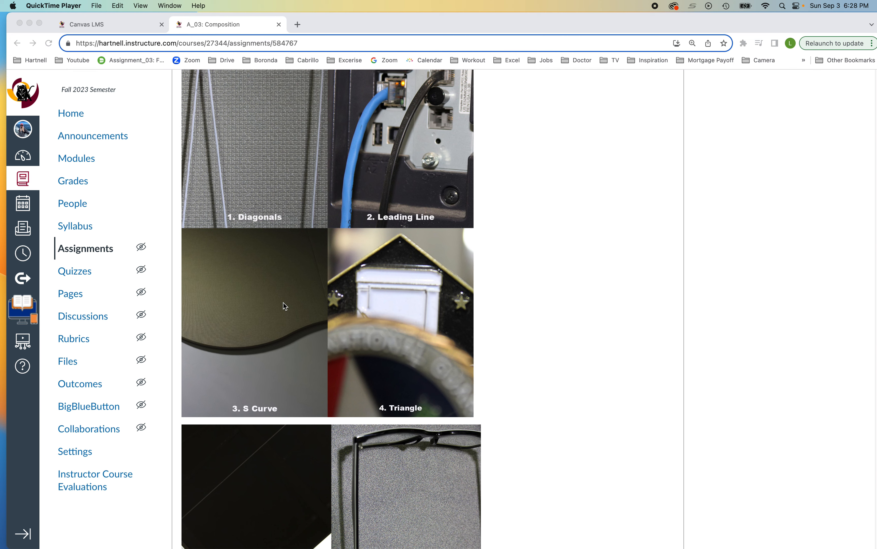
scroll(283, 303, "up", 2)
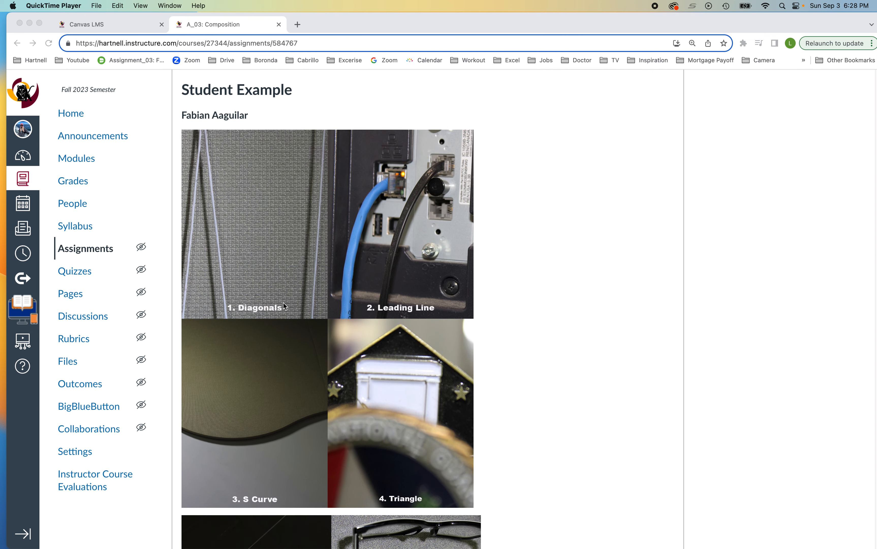
scroll(283, 303, "down", 1)
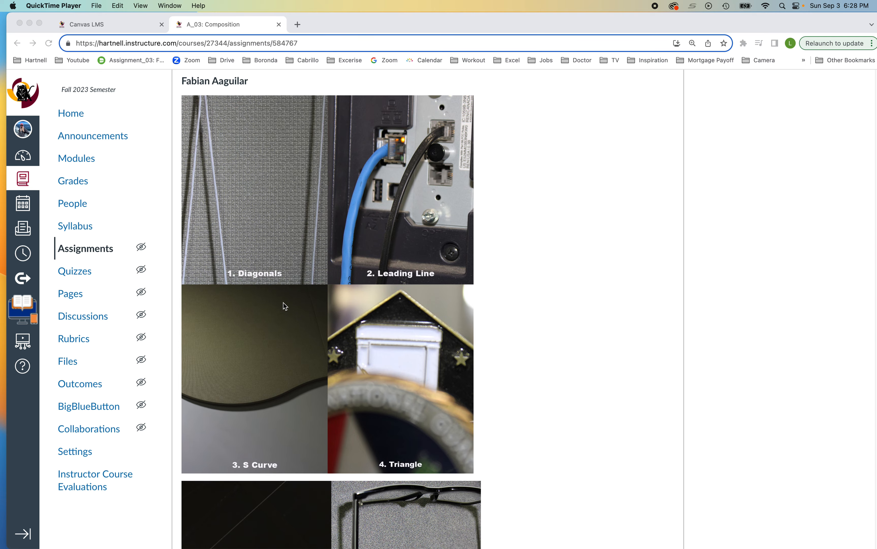
scroll(285, 306, "down", 15)
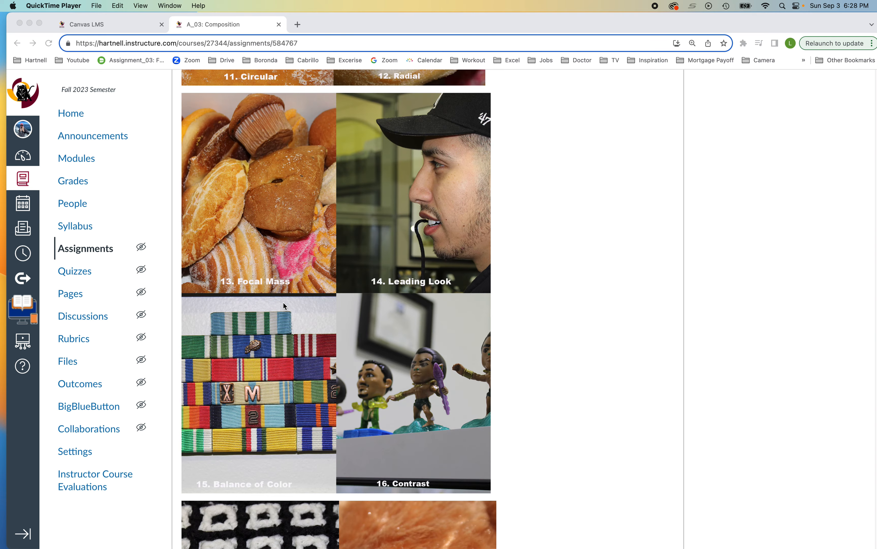
scroll(283, 302, "up", 20)
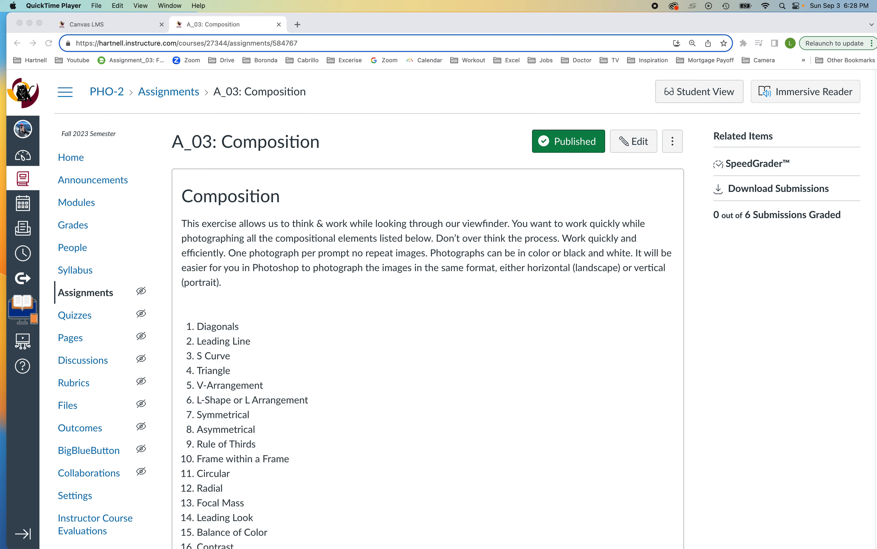
left_click_drag(876, 170, 201, 21)
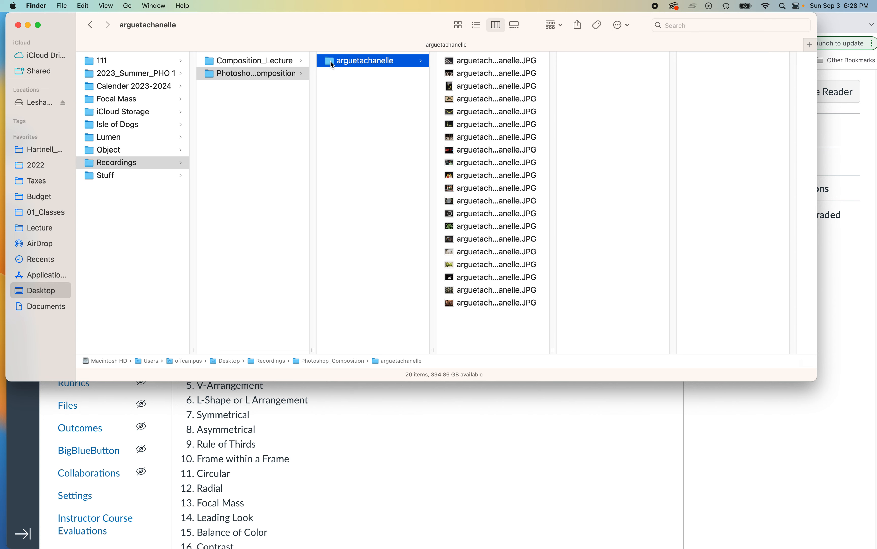
Step: Preview the 20 sticks-and-grapes JPGs in Bridge, then move Bridge off the screen
left_click_drag(876, 63, 258, 2)
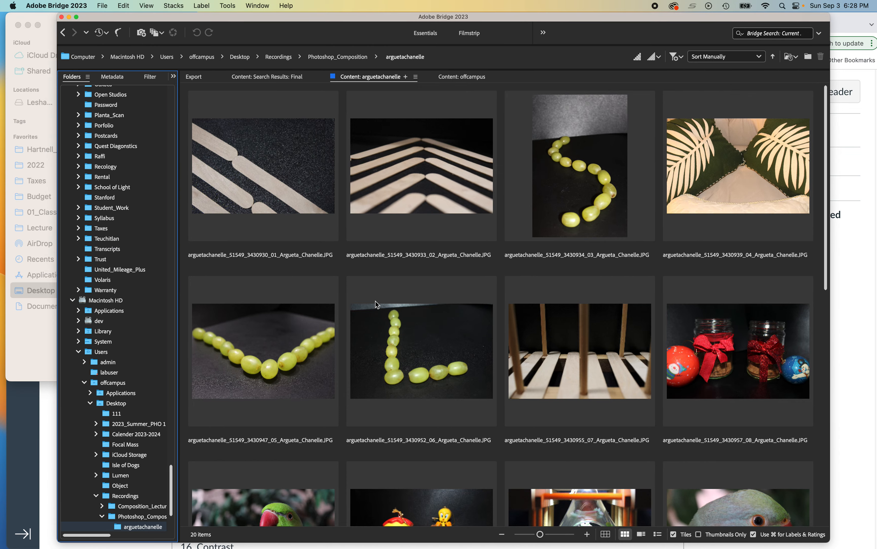
scroll(376, 301, "down", 10)
scroll(378, 303, "up", 10)
left_click_drag(303, 17, 876, 151)
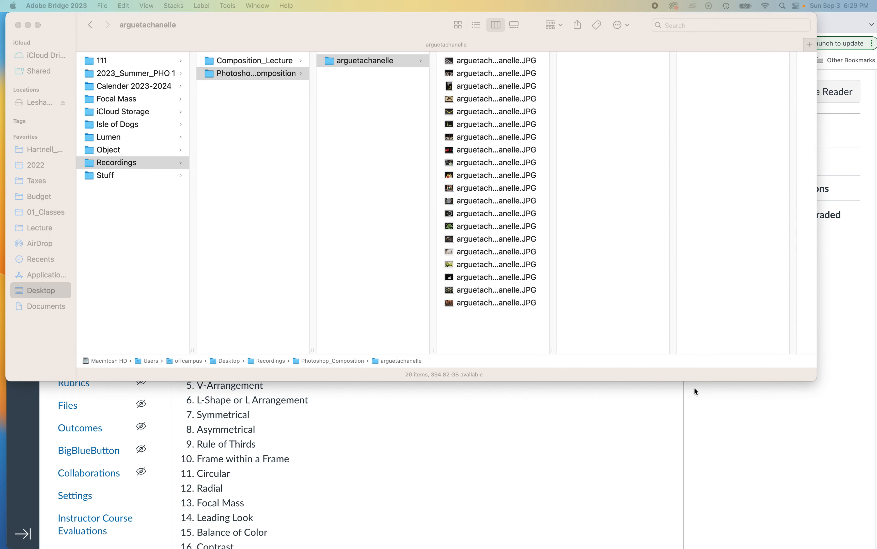
Step: Reread the one-orientation shooting note in Canvas, then bring Photoshop's Untitled-3 layout forward
left_click(404, 472)
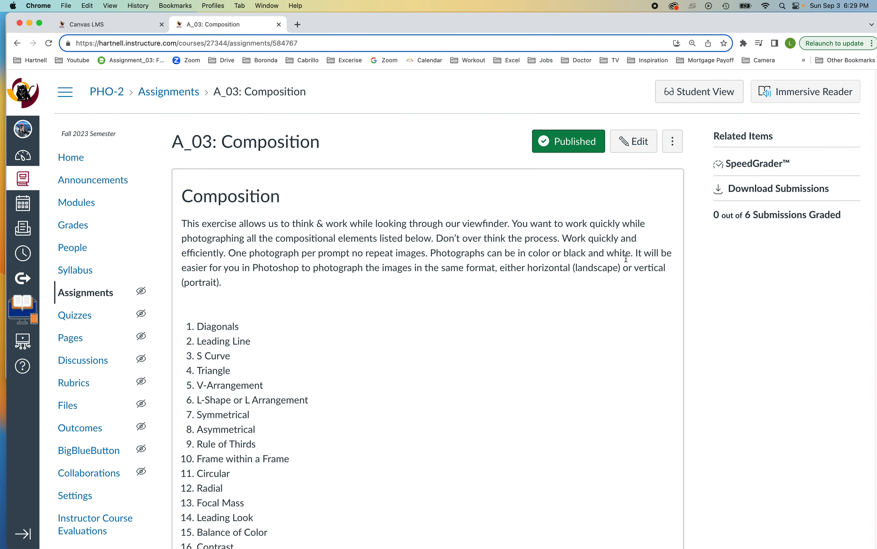
left_click_drag(636, 253, 659, 279)
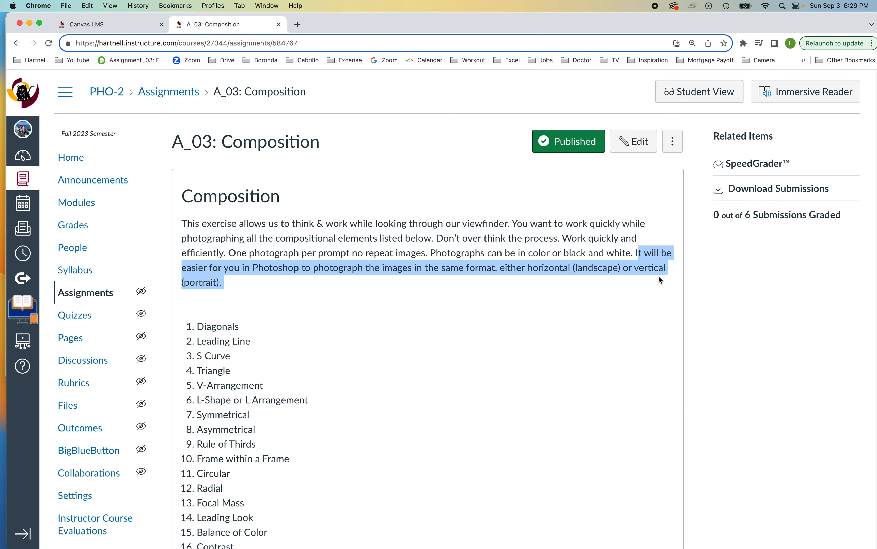
left_click(601, 312)
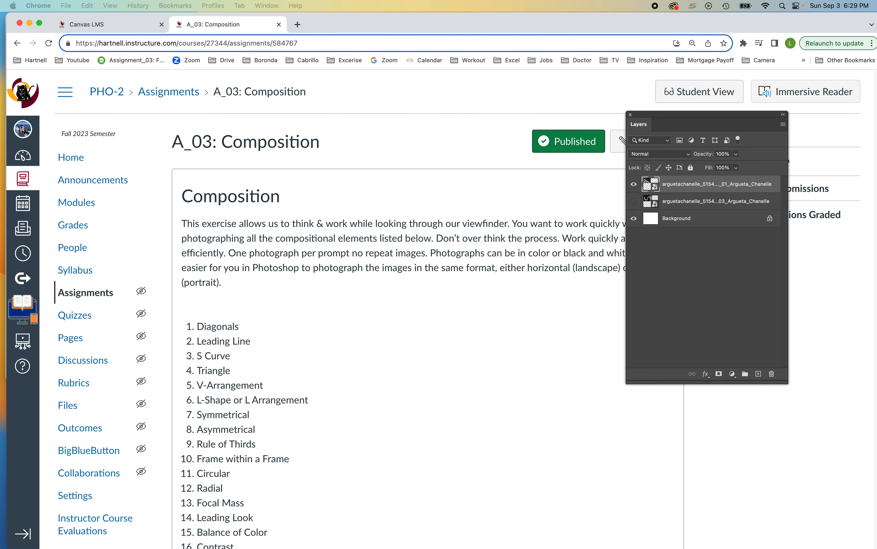
left_click_drag(876, 18, 633, 23)
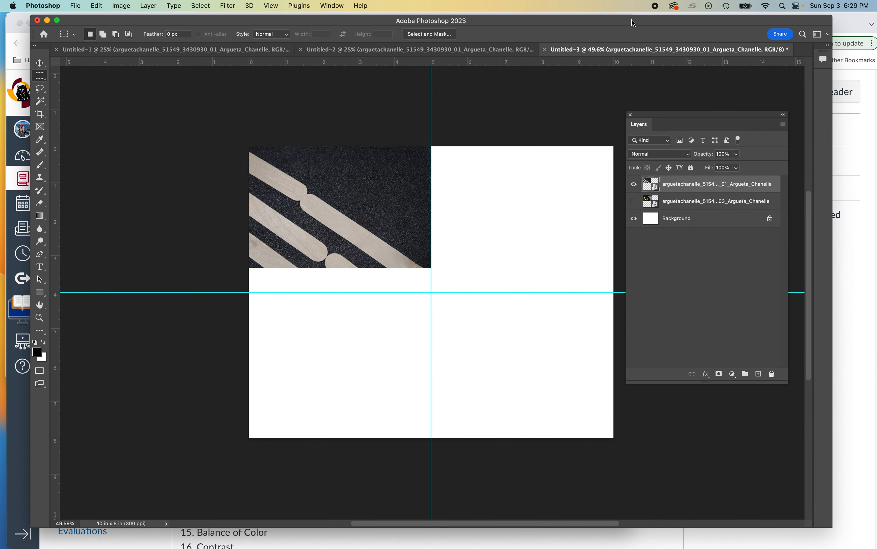
Step: Create a new landscape document 10 x 8 inches at 300 pixels per inch
left_click(76, 5)
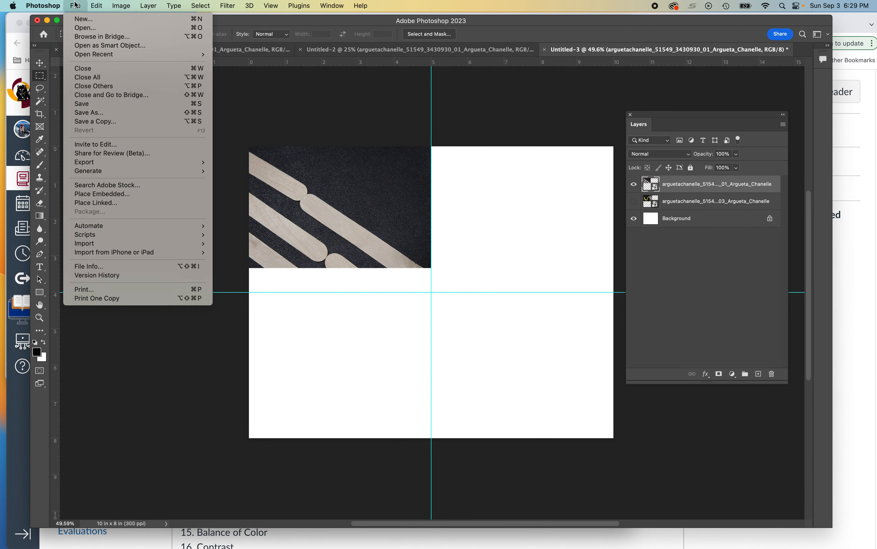
left_click(75, 19)
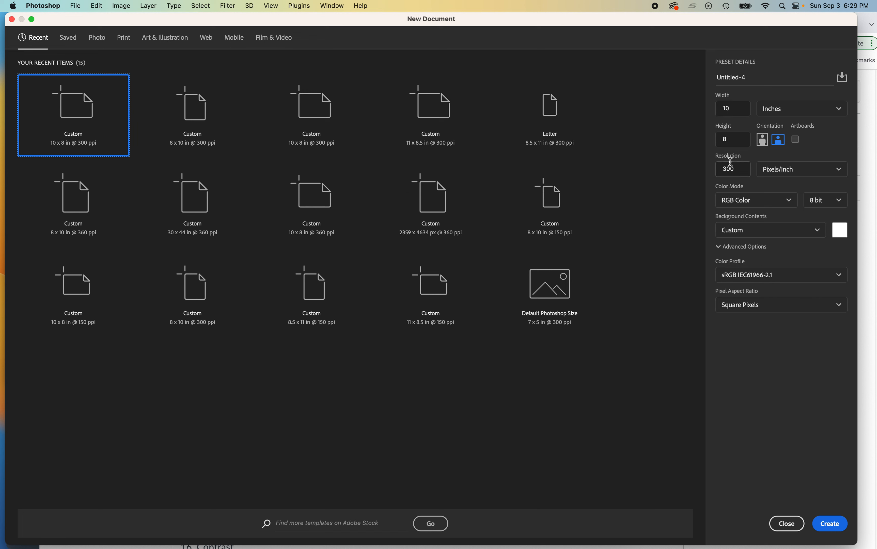
left_click(777, 142)
left_click(830, 523)
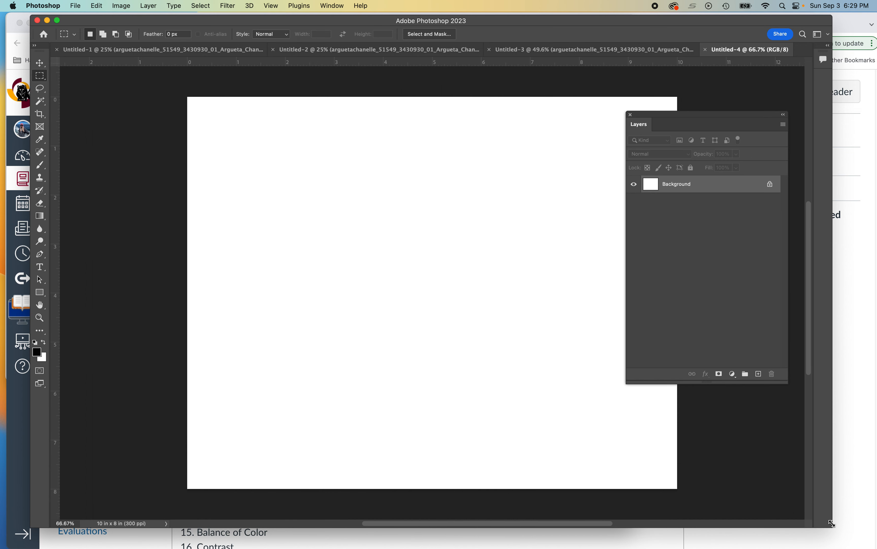
Step: Close the floating Layers panel and make sure the rulers are showing
left_click_drag(706, 117, 727, 118)
left_click(646, 115)
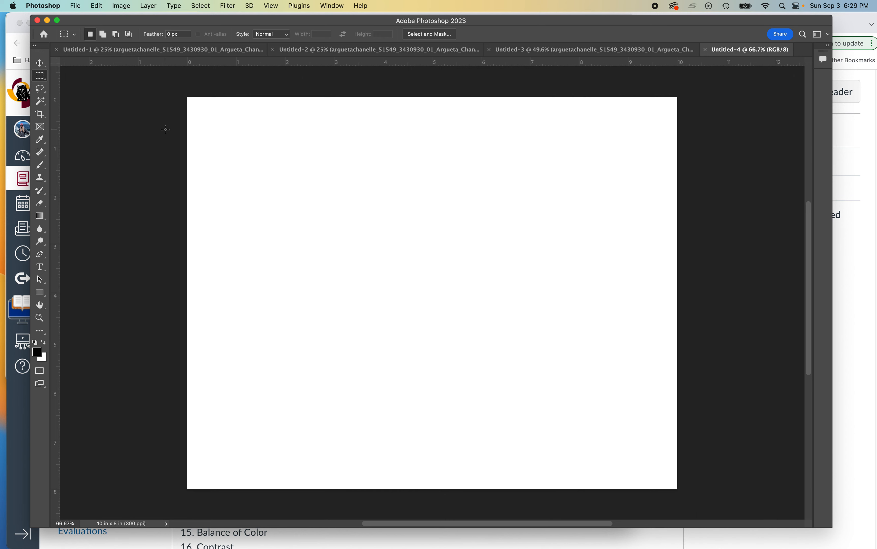
key("super+r")
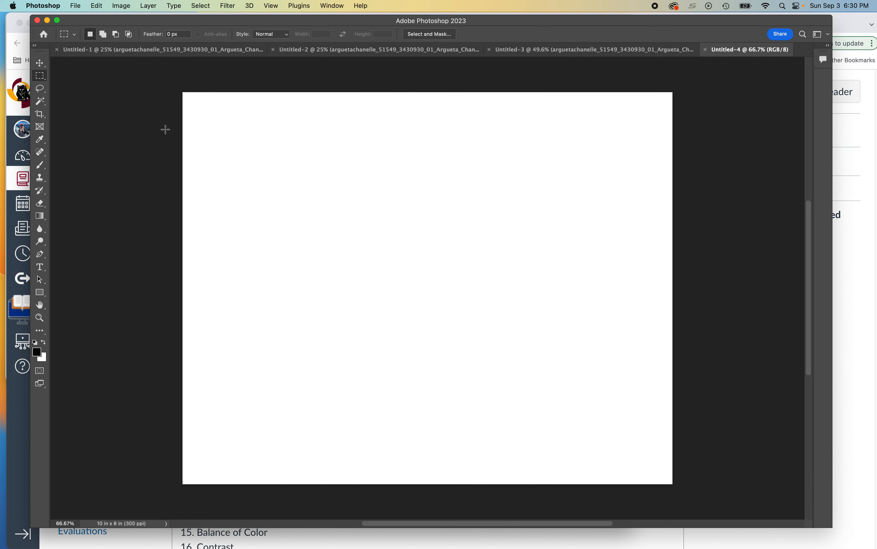
key("super+r")
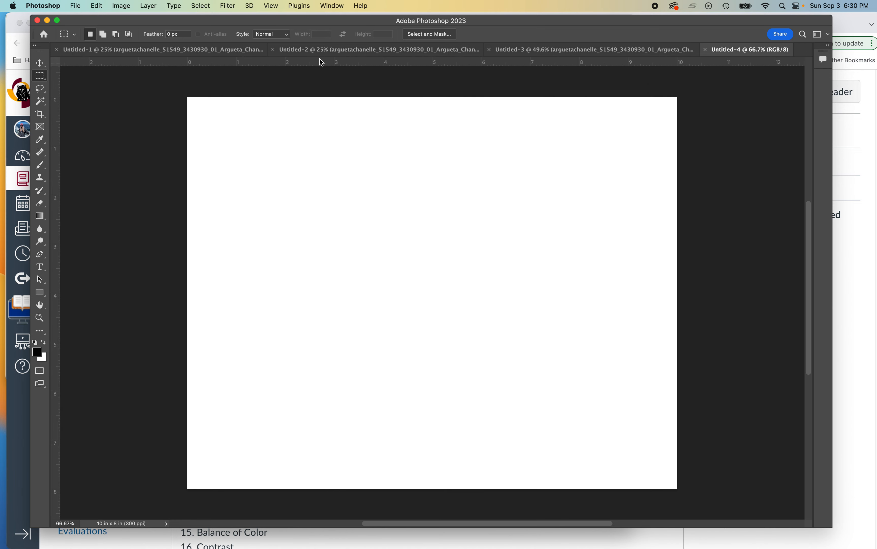
left_click(273, 6)
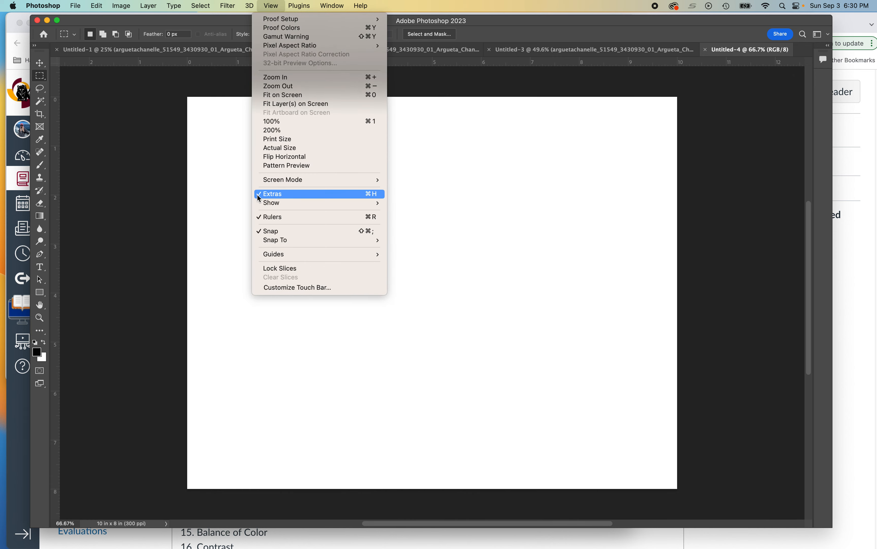
left_click(300, 6)
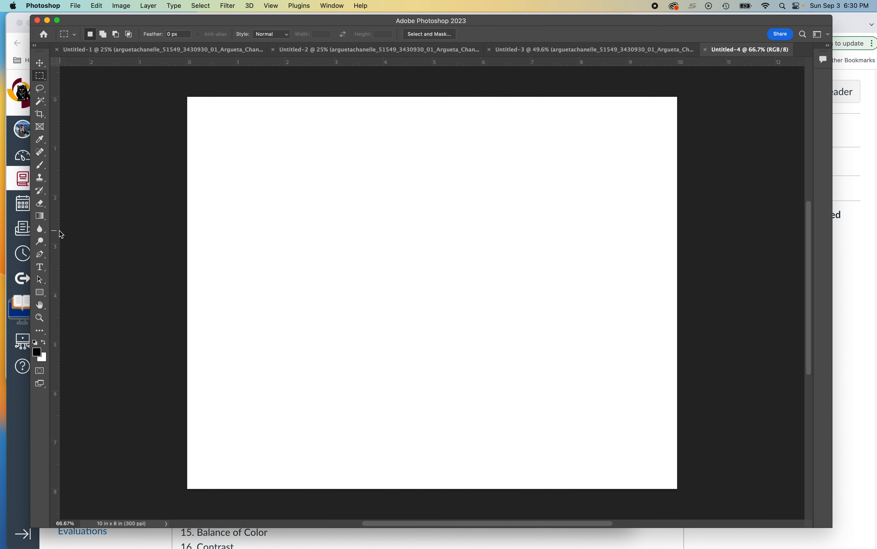
Step: Drag out a vertical guide at 5 in and a horizontal guide at 4 in
left_click_drag(52, 238, 429, 242)
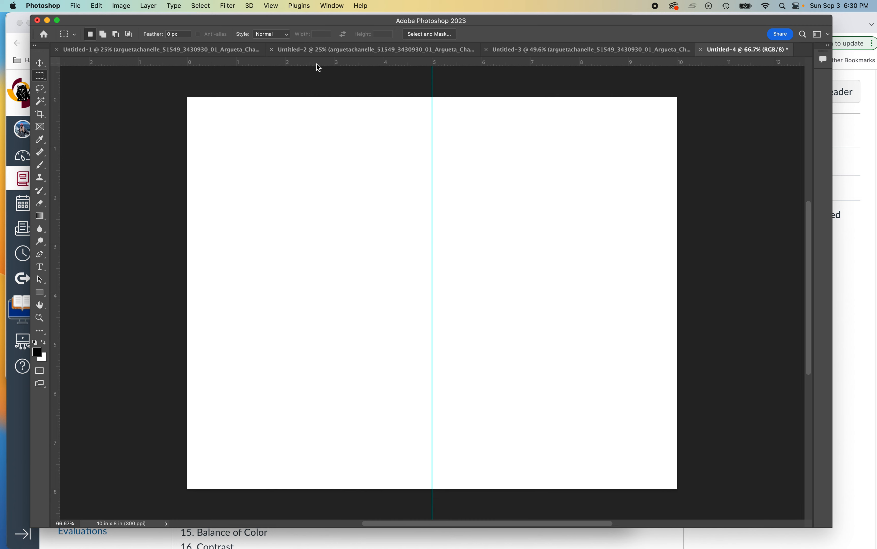
left_click_drag(316, 63, 342, 293)
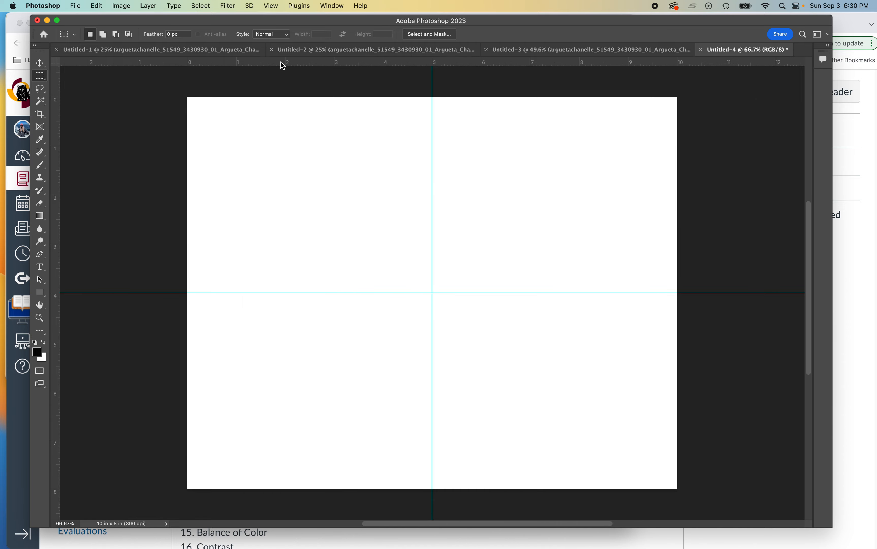
left_click_drag(282, 63, 302, 61)
left_click_drag(636, 20, 615, 22)
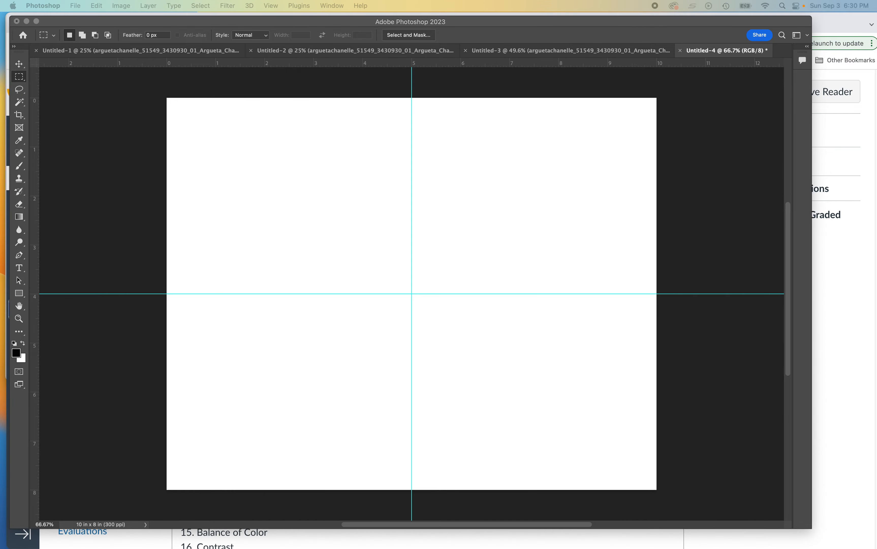
left_click_drag(775, 4, 456, 3)
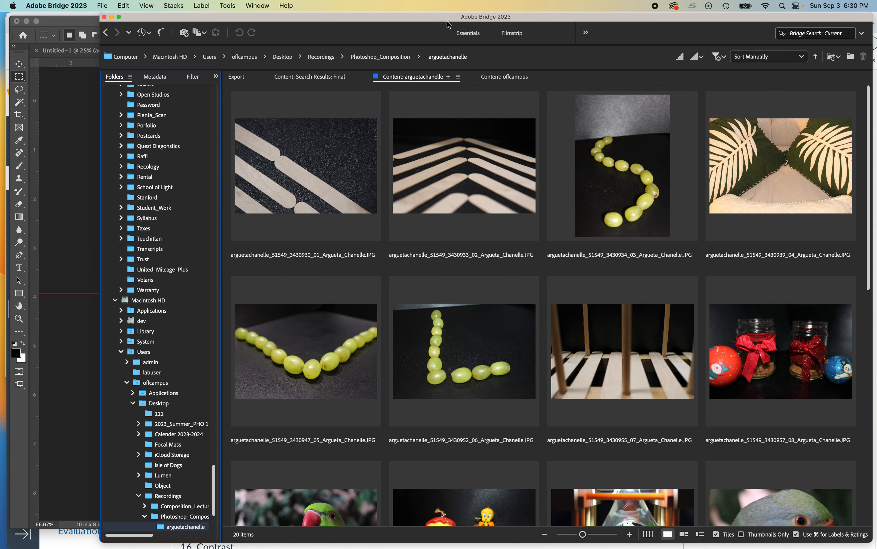
Step: Drag the diagonal-sticks photo from Bridge into the canvas, cancel that placement, and return to Photoshop
left_click_drag(439, 23, 630, 31)
left_click_drag(526, 170, 193, 194)
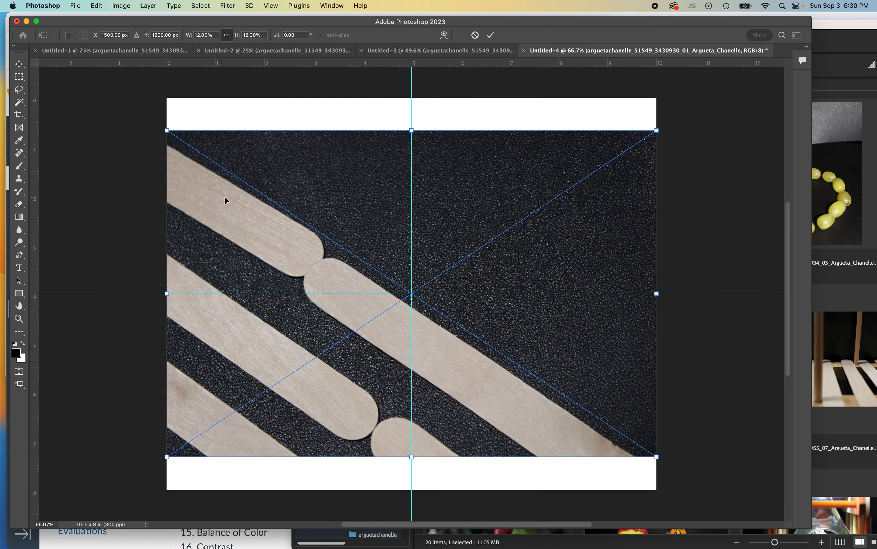
key("Escape")
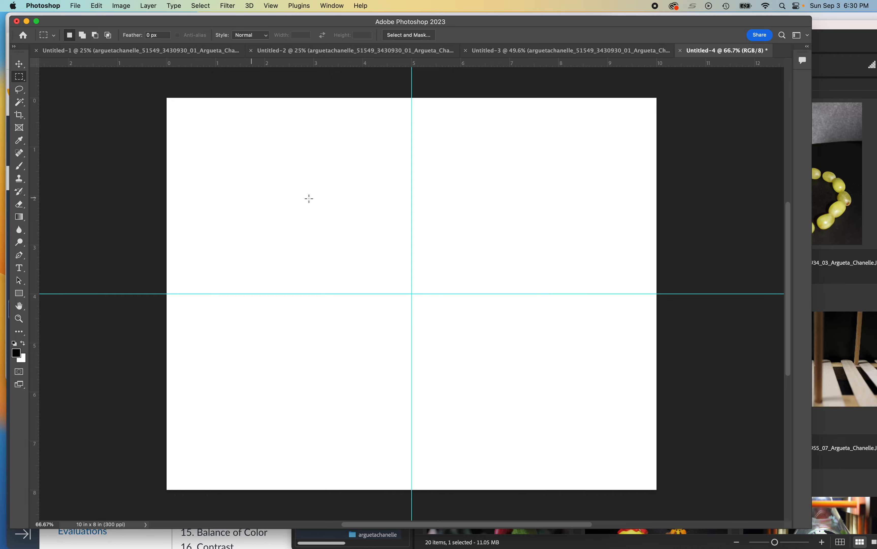
left_click_drag(822, 28, 876, 28)
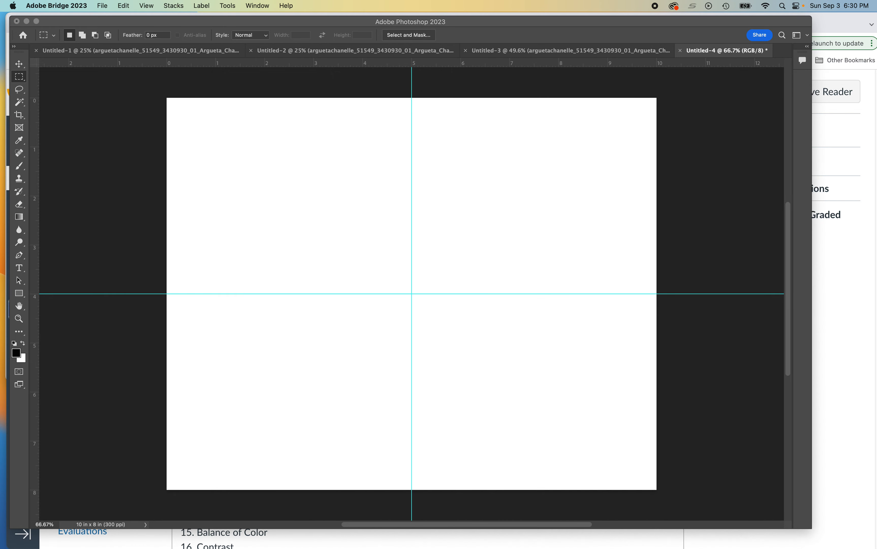
left_click(96, 4)
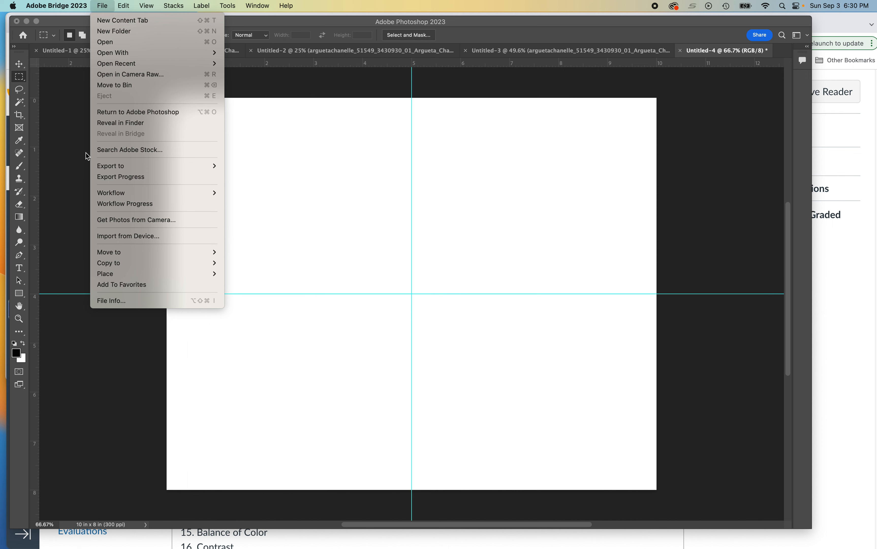
mouse_move(76, 6)
left_click(67, 119)
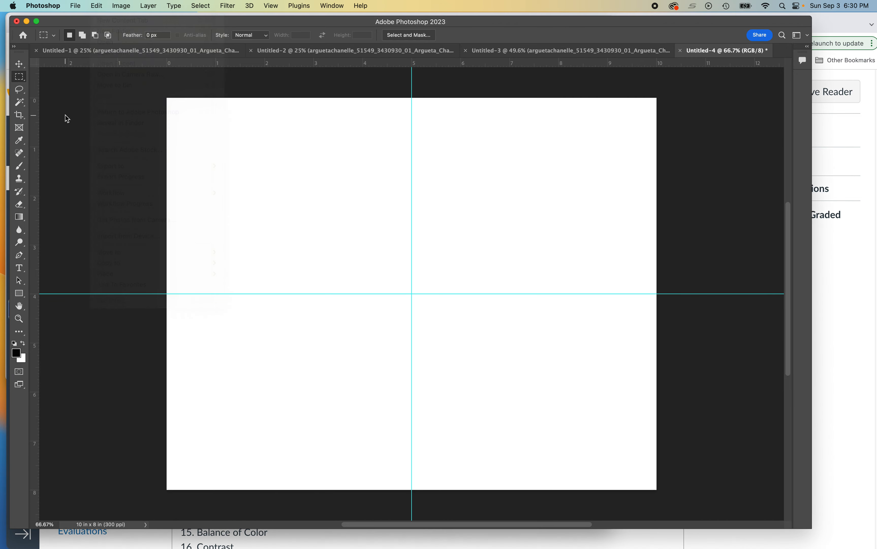
Step: Place Embedded the first popsicle-stick JPG from Desktop > Recordings > Photoshop_Composition's student folder
left_click(76, 5)
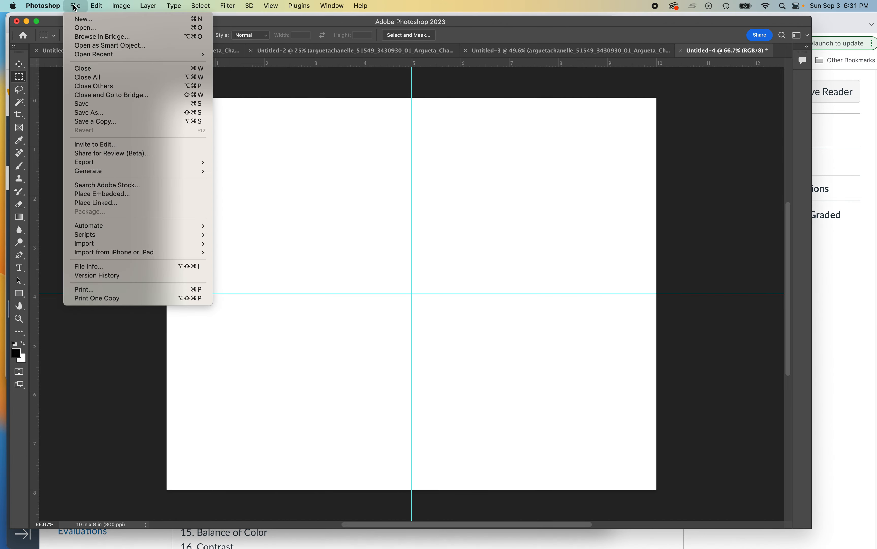
left_click(102, 193)
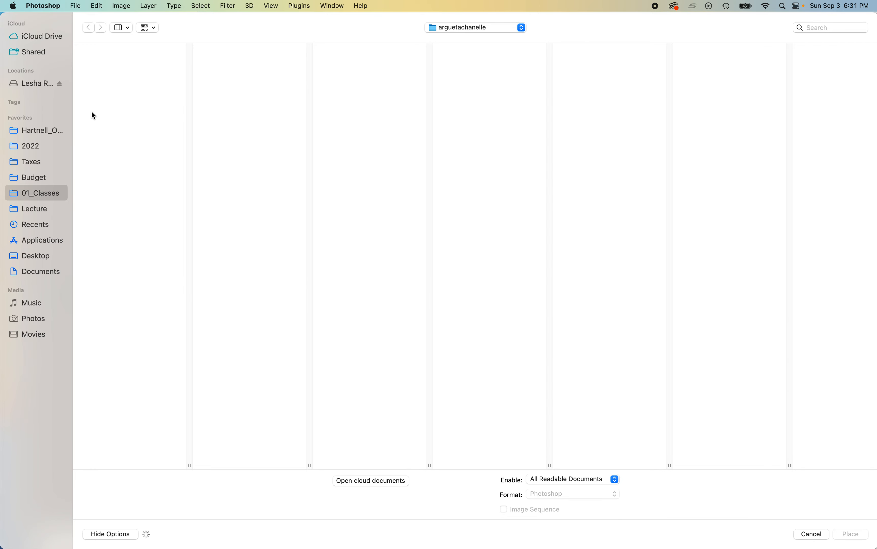
left_click(33, 256)
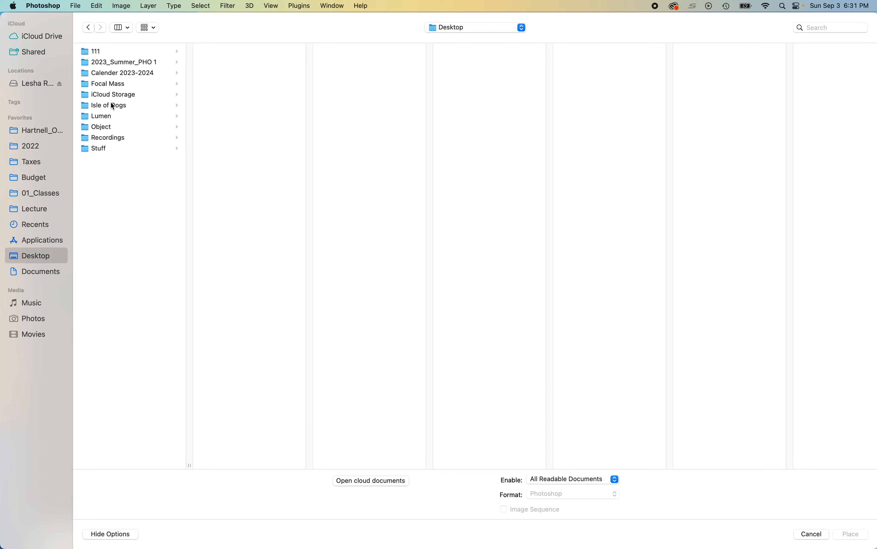
left_click(109, 145)
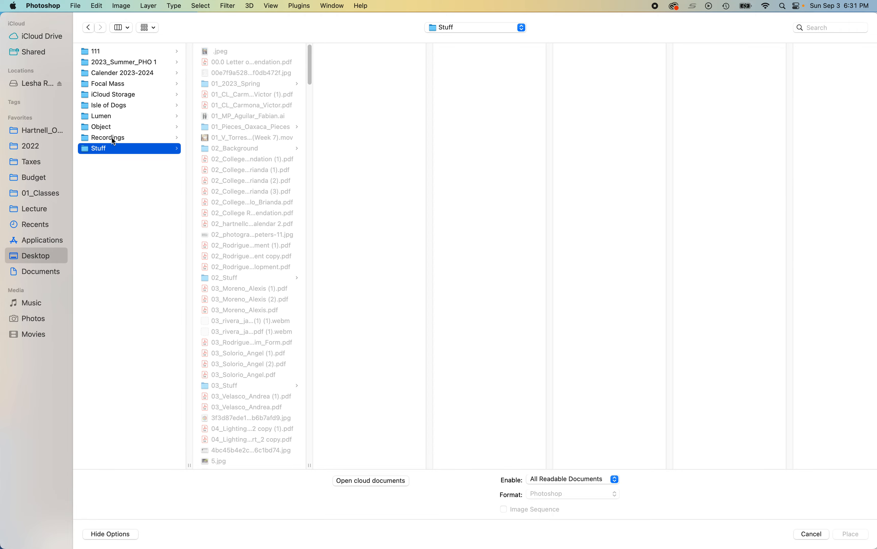
left_click(112, 137)
left_click(221, 61)
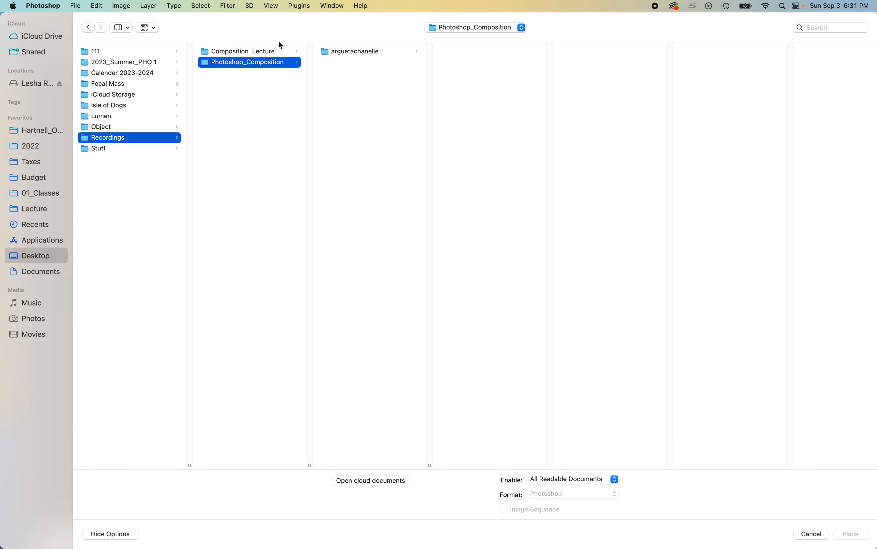
left_click(333, 52)
left_click(488, 51)
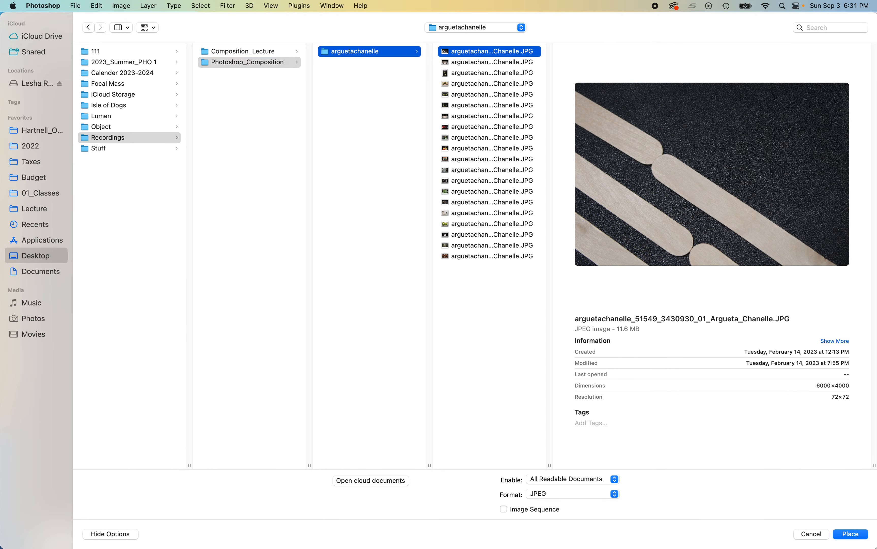
left_click(846, 534)
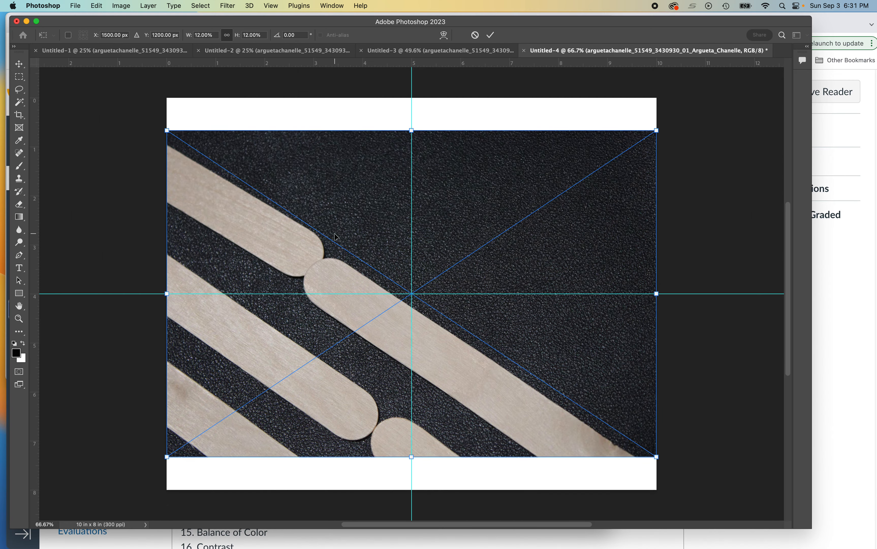
Step: Move and scale the sticks photo to fill the top-left quadrant down to the centre guide, then commit
left_click_drag(335, 236, 362, 251)
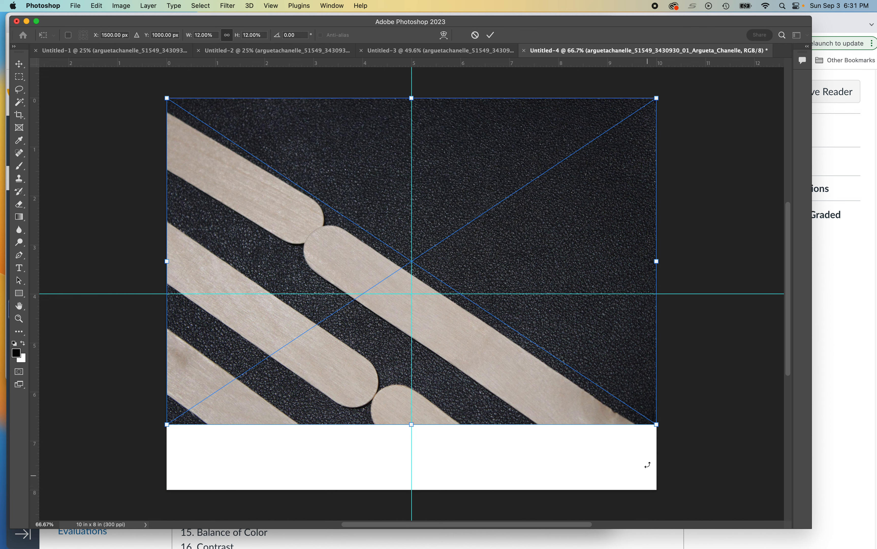
left_click_drag(653, 420, 394, 289)
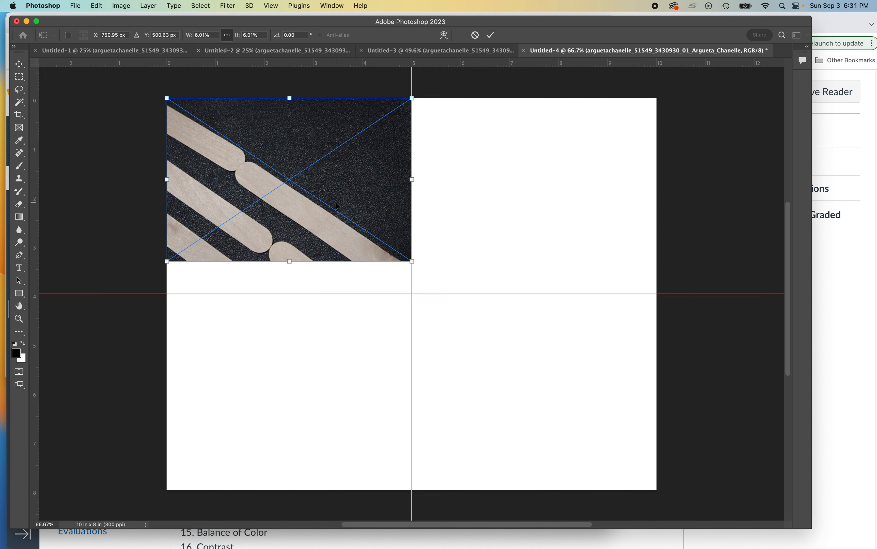
left_click_drag(337, 206, 336, 206)
left_click_drag(411, 261, 443, 316)
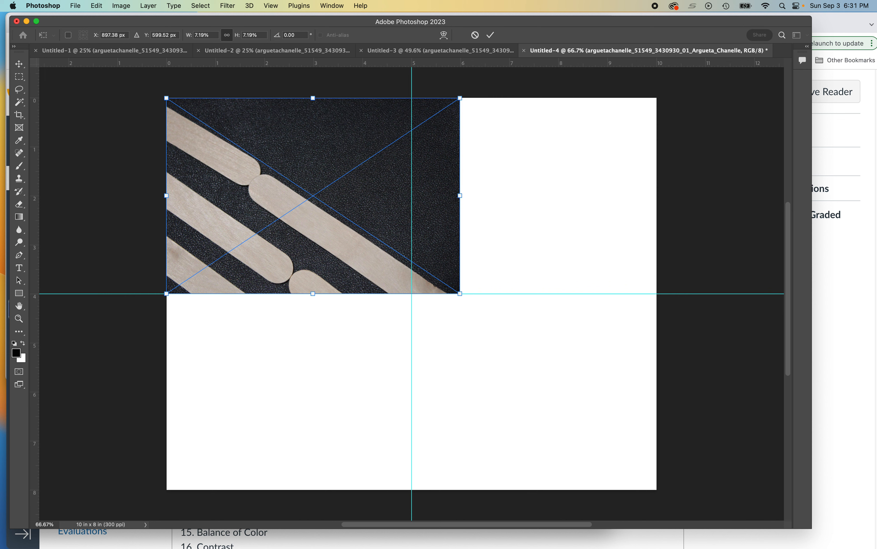
key("F7")
left_click_drag(626, 127, 651, 119)
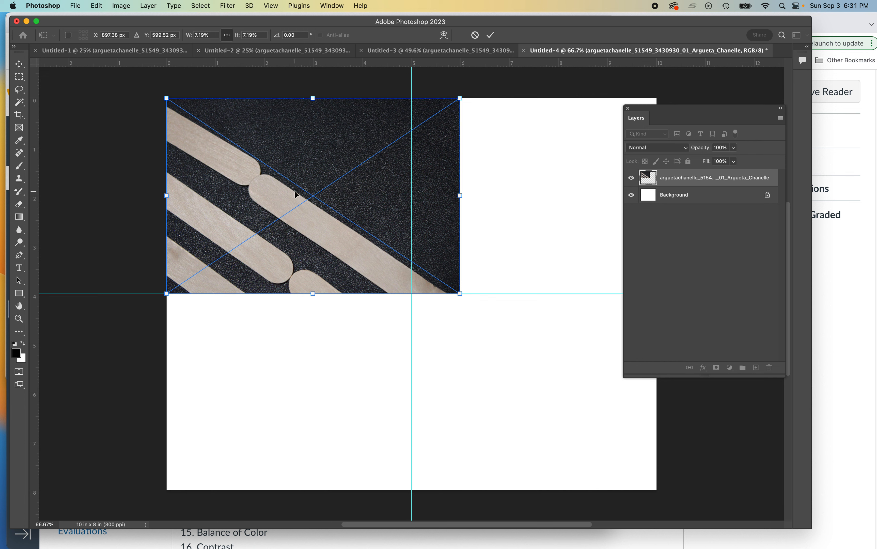
key("Return")
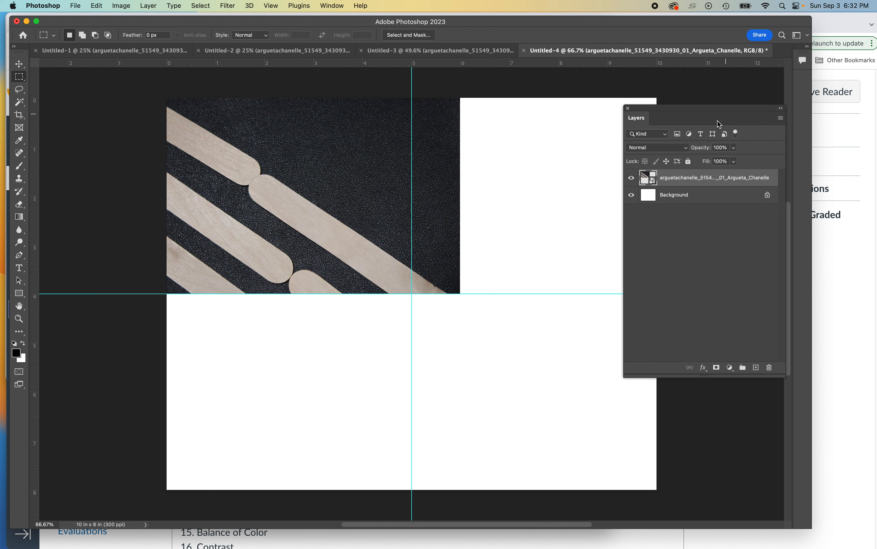
Step: Select the top-left quadrant up to the guide intersection with the Rectangular Marquee
left_click_drag(696, 109, 758, 96)
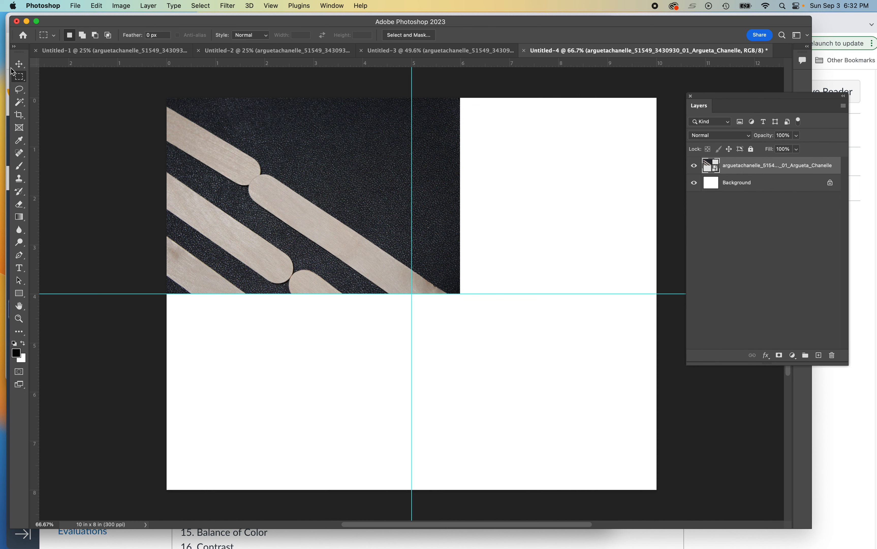
left_click(15, 77)
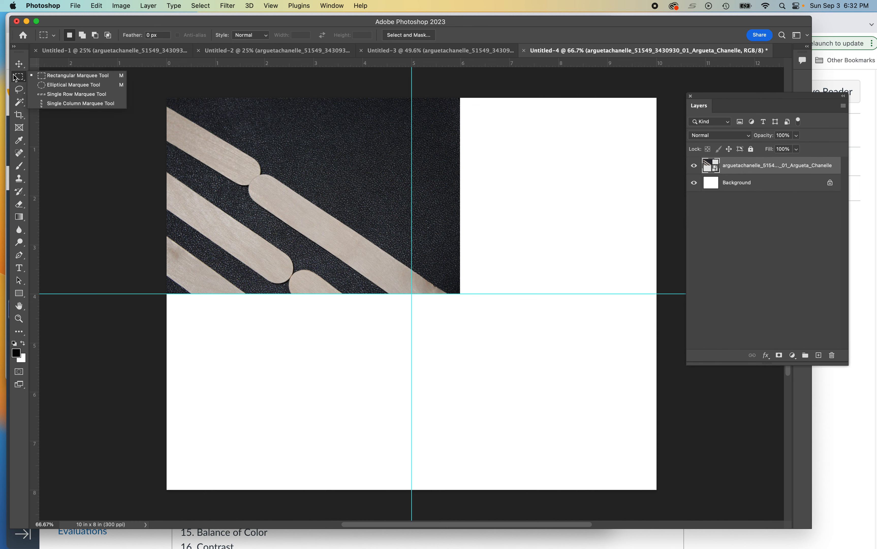
left_click(74, 77)
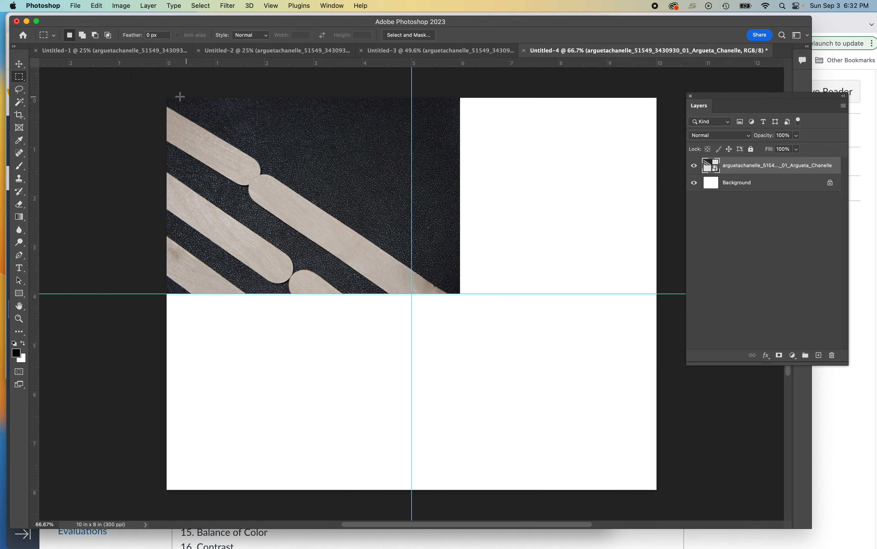
left_click_drag(164, 94, 411, 293)
Step: Reopen the Layers panel and check the Background and sticks layers by toggling their visibility
left_click_drag(750, 98, 604, 84)
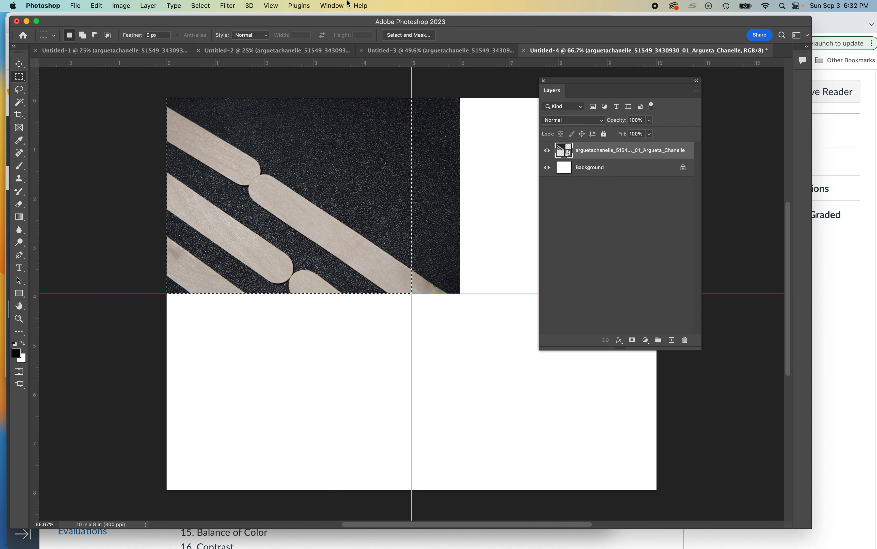
left_click(331, 5)
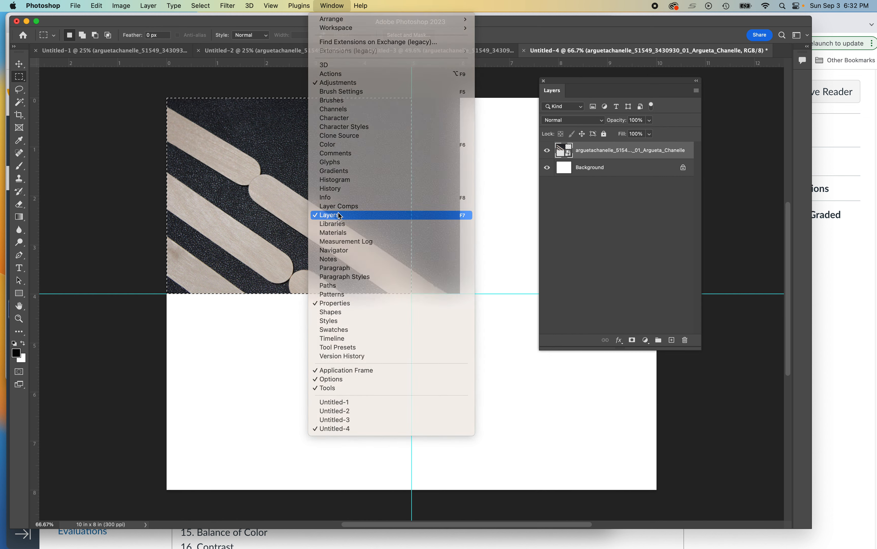
left_click(339, 216)
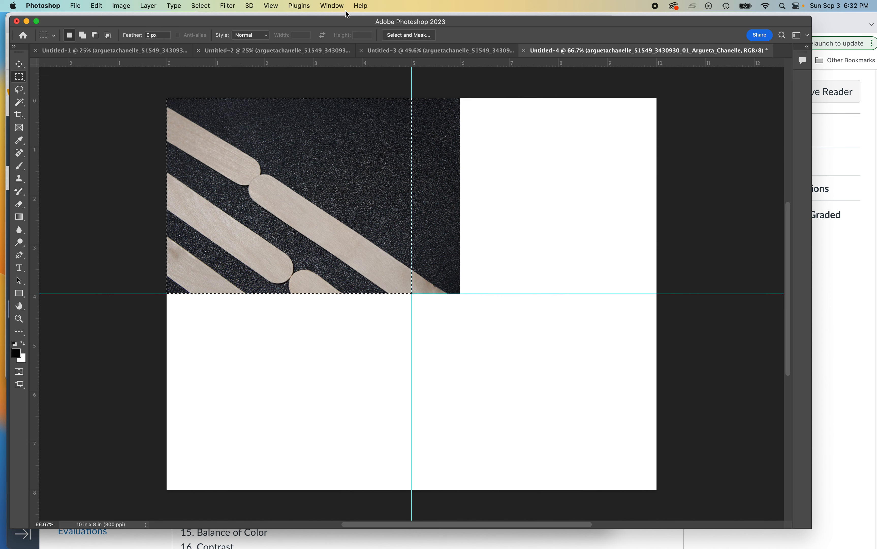
left_click(335, 5)
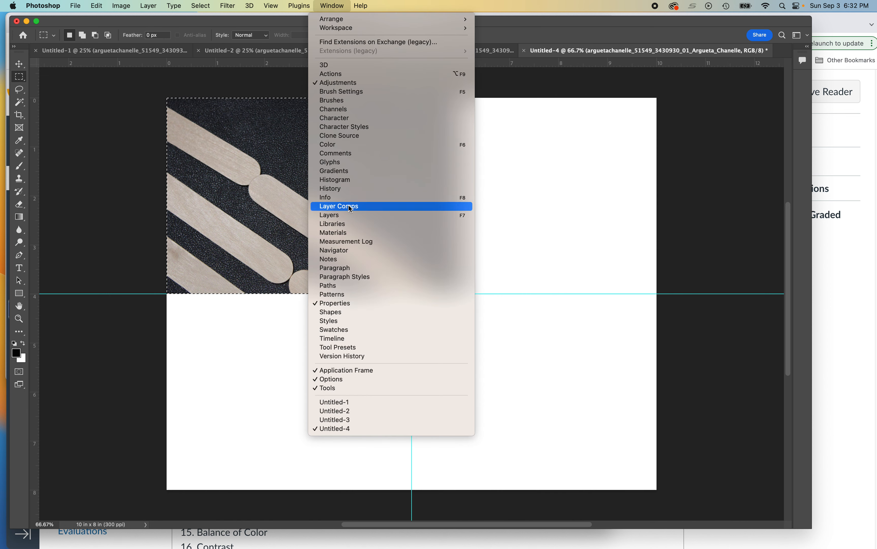
left_click(345, 215)
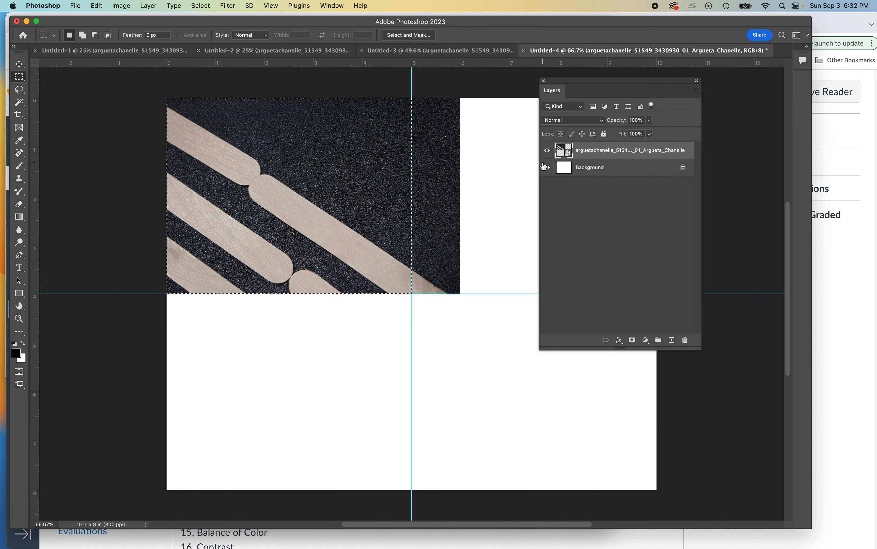
left_click_drag(577, 81, 542, 112)
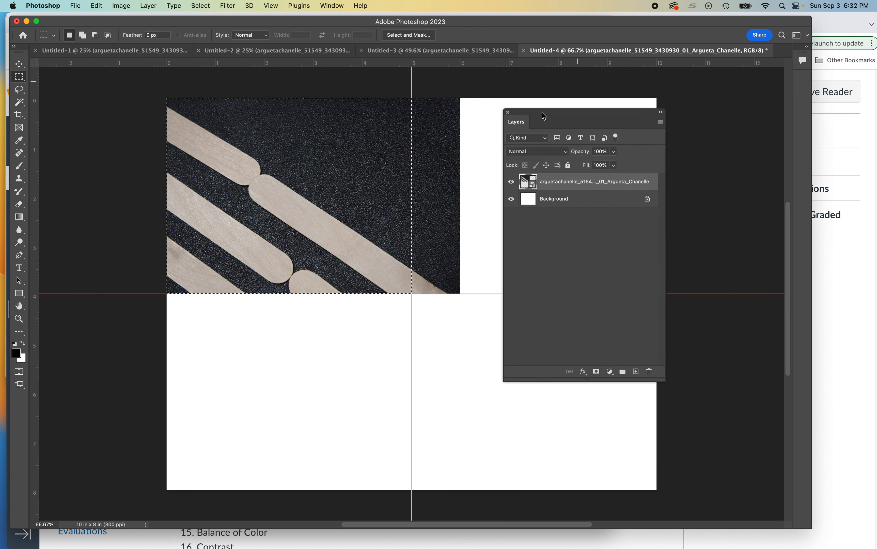
left_click(511, 199)
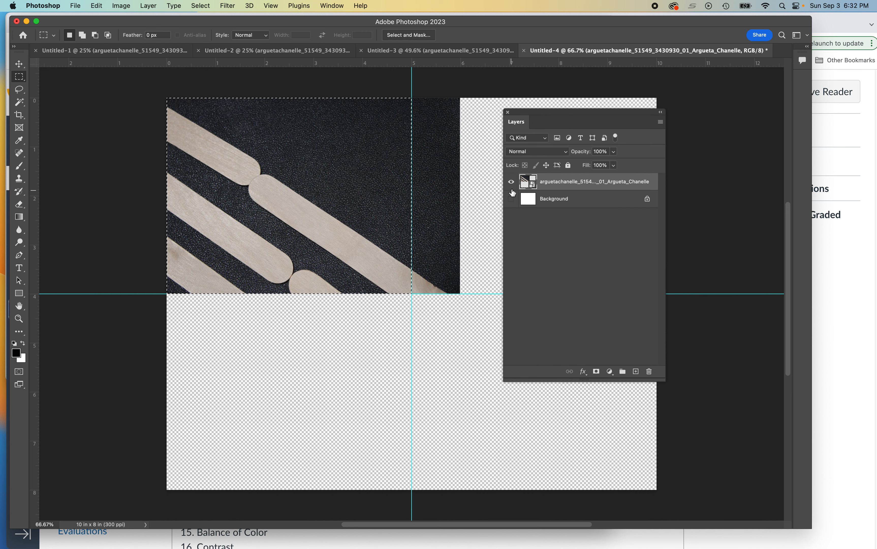
left_click(511, 182)
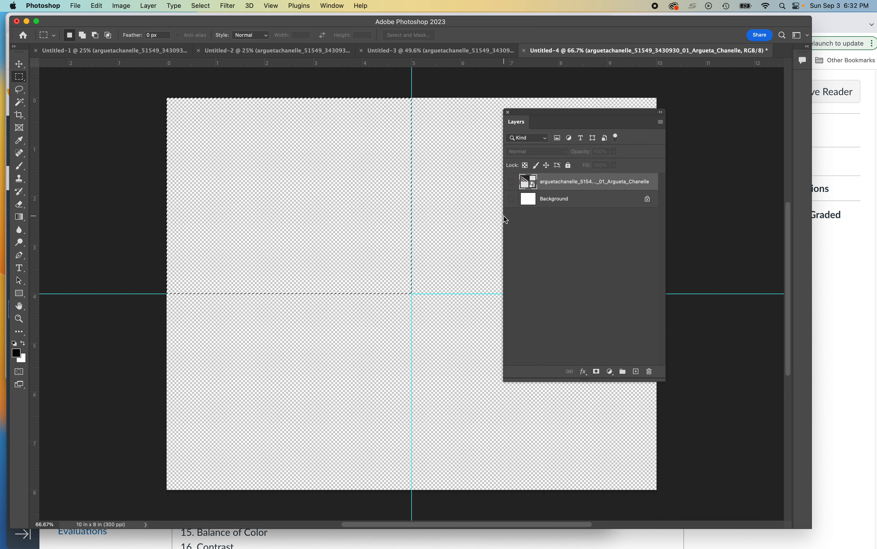
left_click(512, 200)
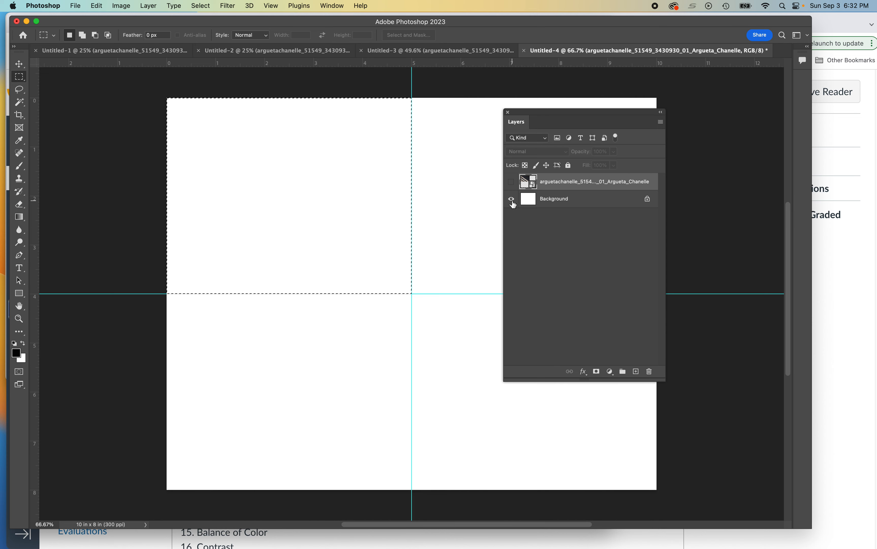
left_click(512, 182)
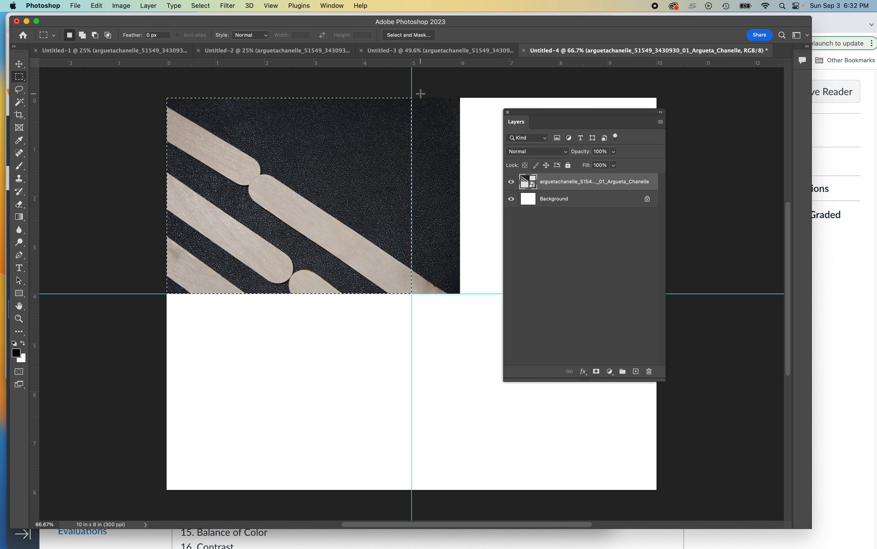
Step: Add a layer mask confining the sticks photo to the selected top-left quadrant
left_click(596, 372)
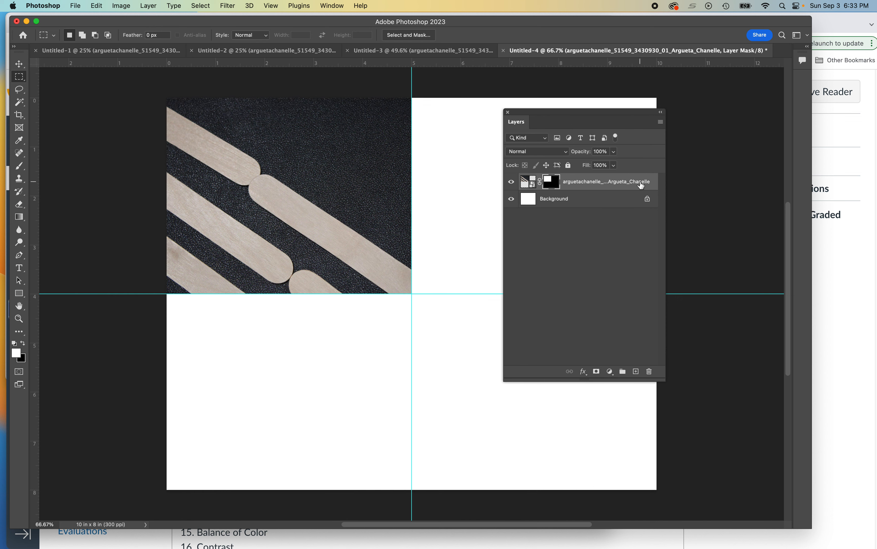
left_click_drag(587, 108, 724, 97)
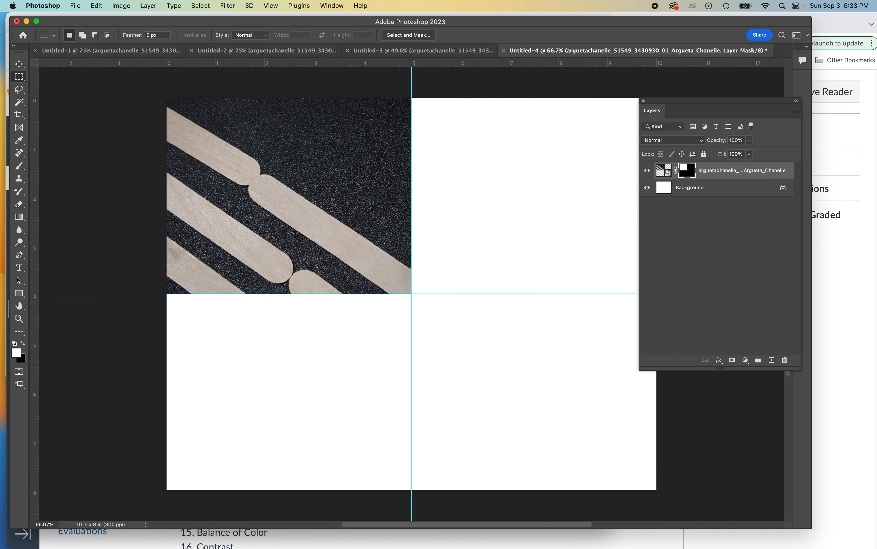
left_click(78, 5)
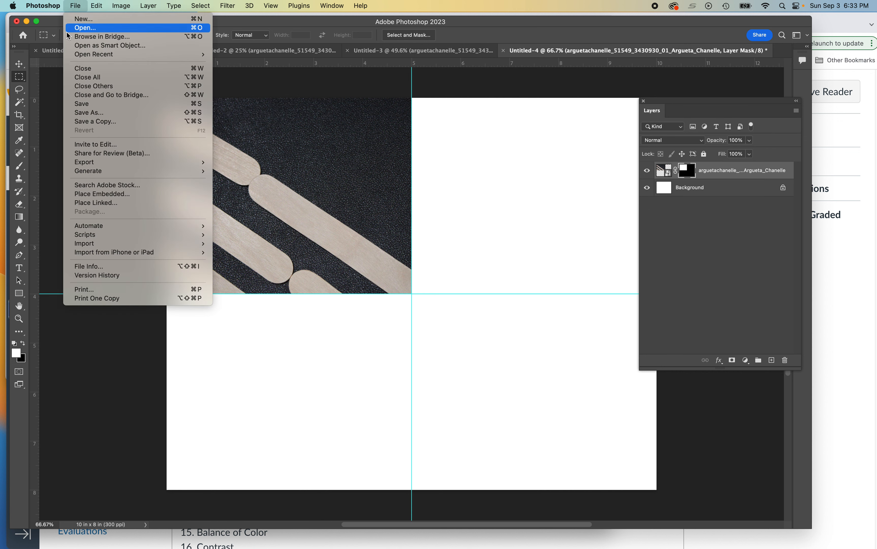
Step: Place the chevron sticks JPG into Untitled-4 as an embedded layer
left_click(75, 194)
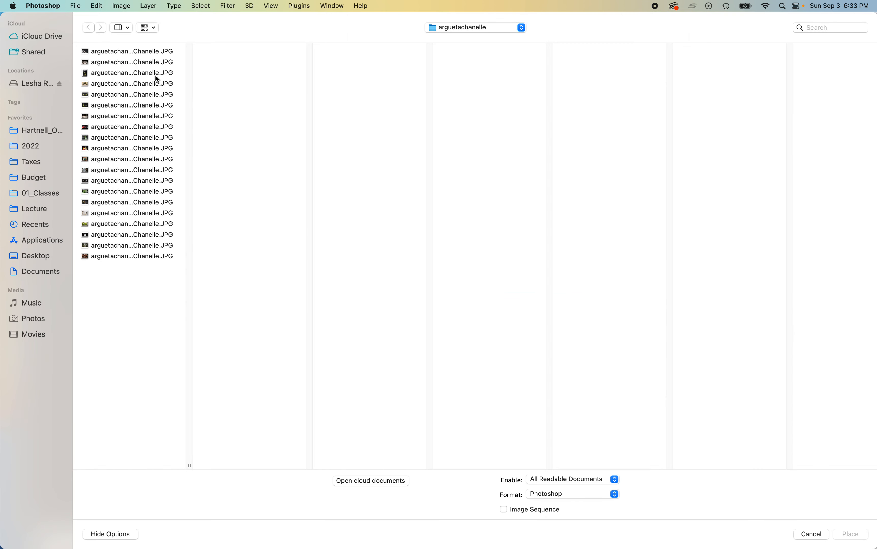
left_click(147, 62)
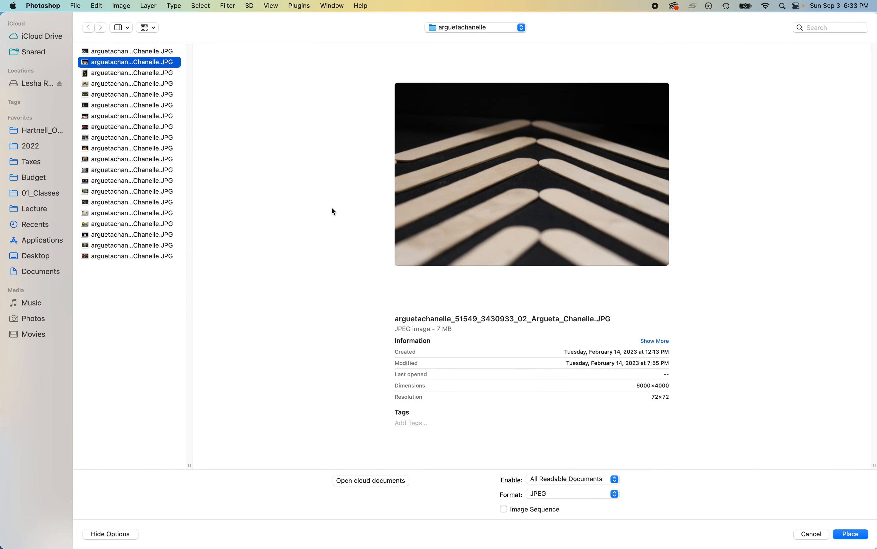
left_click(850, 533)
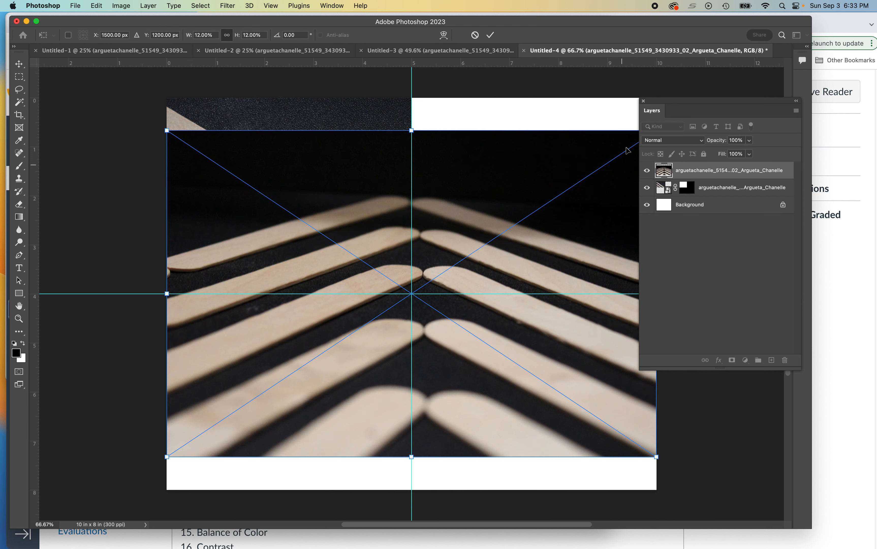
Step: Move and shrink the chevron photo over the top-right quadrant, then commit the placement
left_click(643, 101)
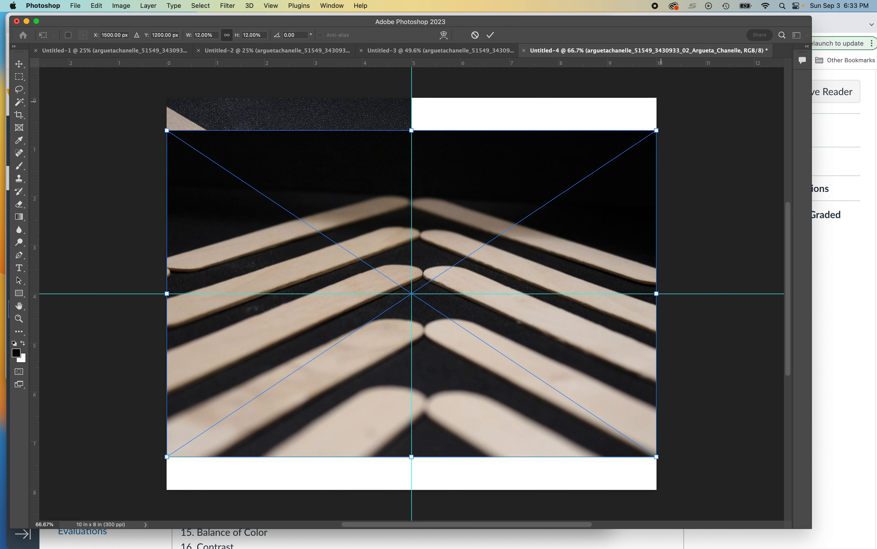
left_click_drag(477, 173, 454, 156)
left_click_drag(167, 420, 378, 327)
left_click_drag(520, 195, 535, 195)
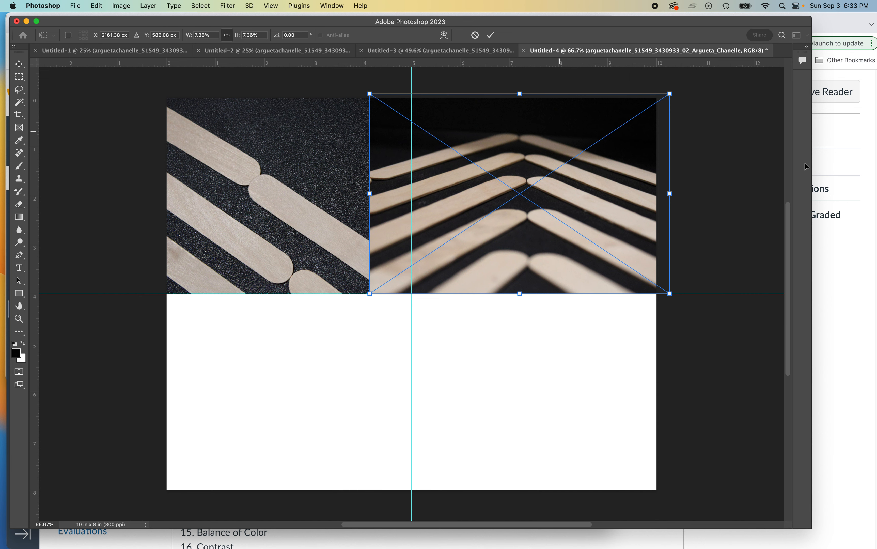
left_click_drag(876, 194, 144, 109)
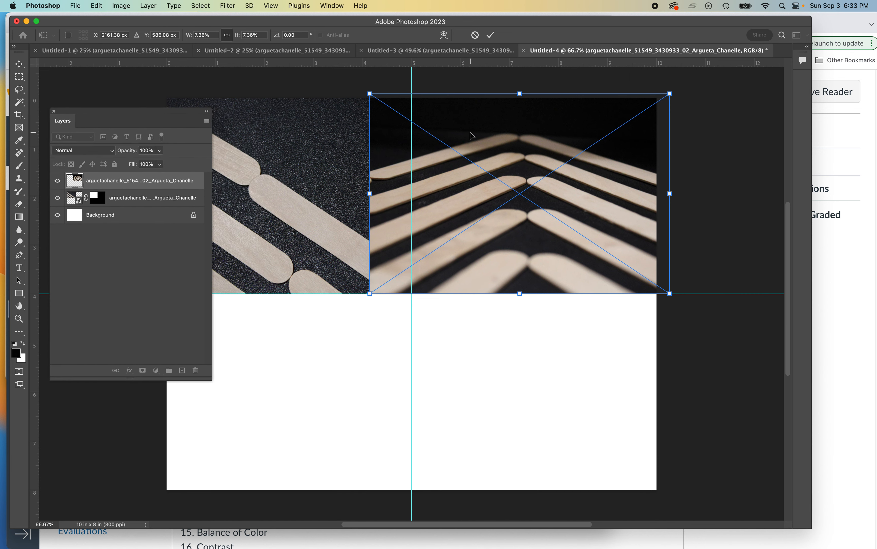
key("Return")
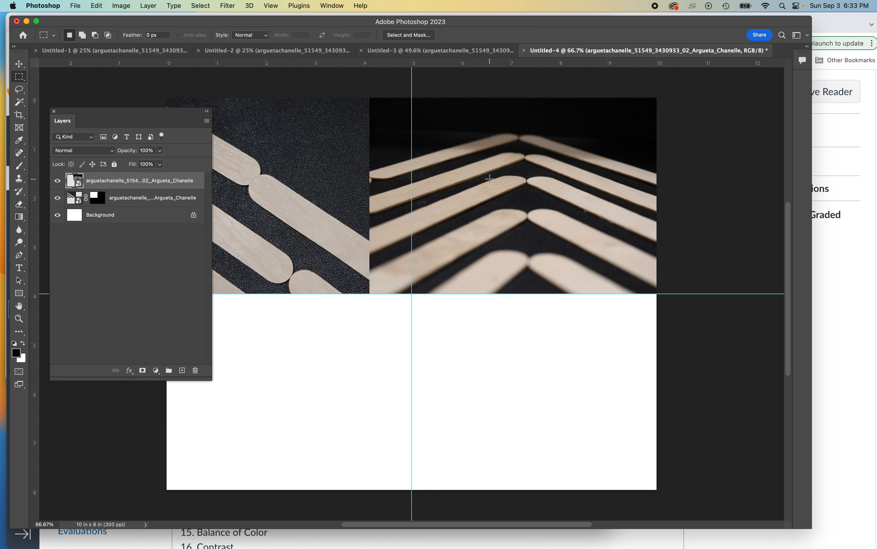
Step: Marquee-select the top-right quadrant and add a layer mask to the chevron photo layer
right_click(13, 80)
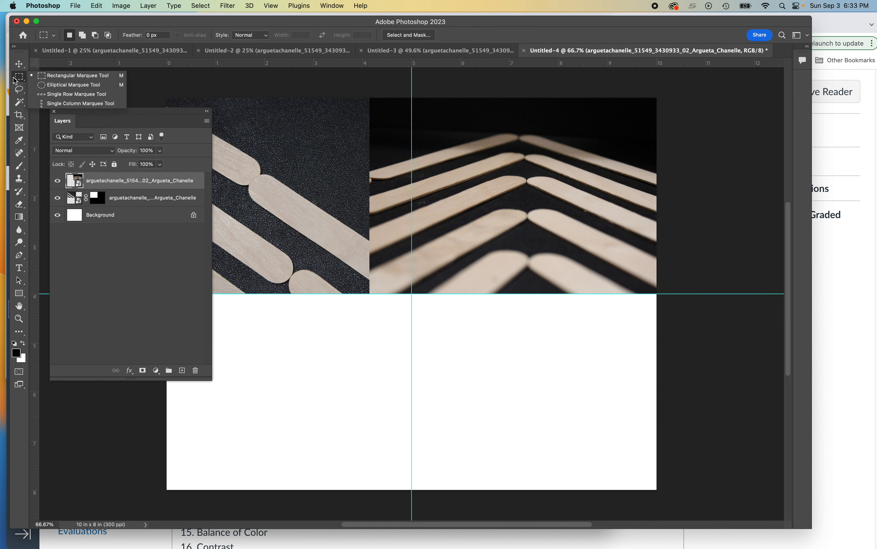
left_click(412, 98)
left_click_drag(411, 98, 659, 295)
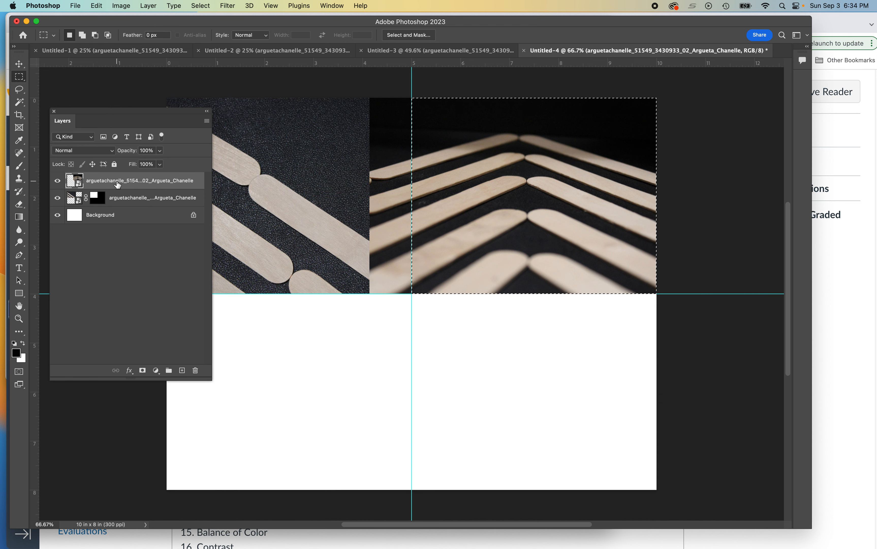
left_click(58, 181)
left_click(57, 181)
left_click(121, 201)
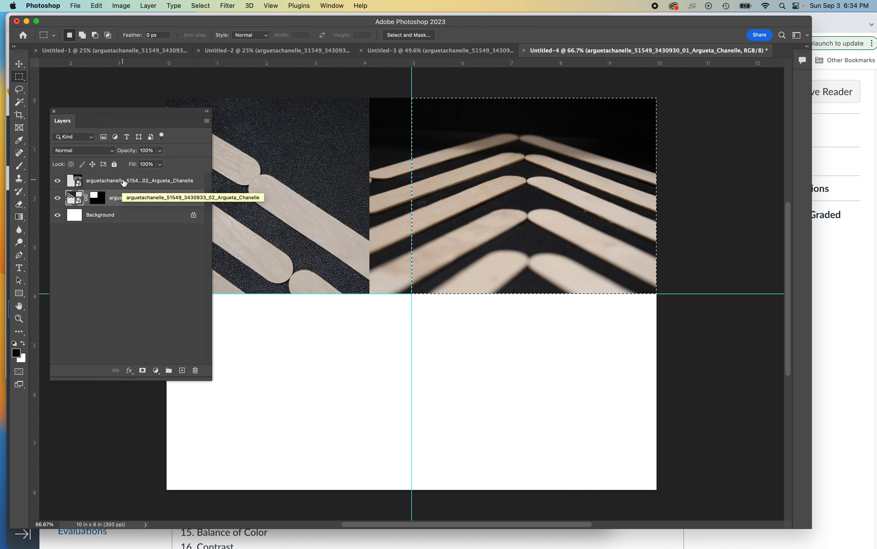
left_click(124, 183)
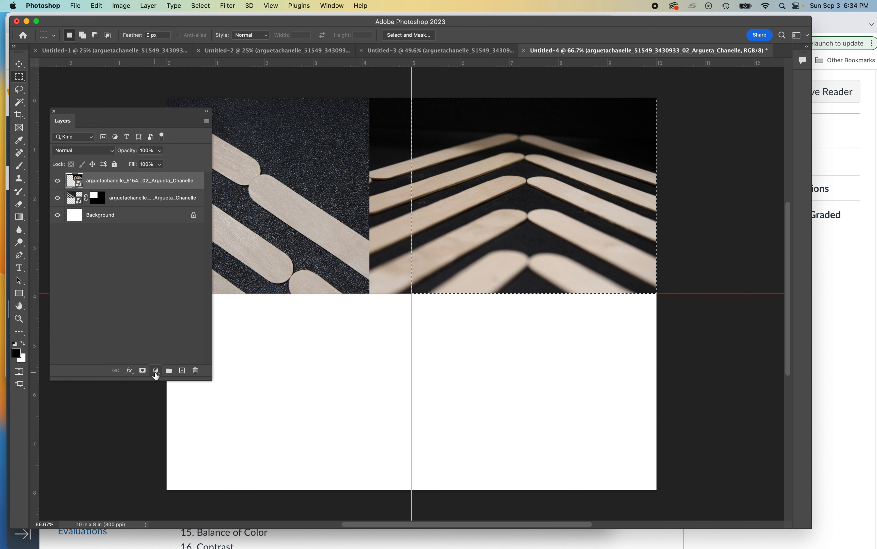
left_click(142, 370)
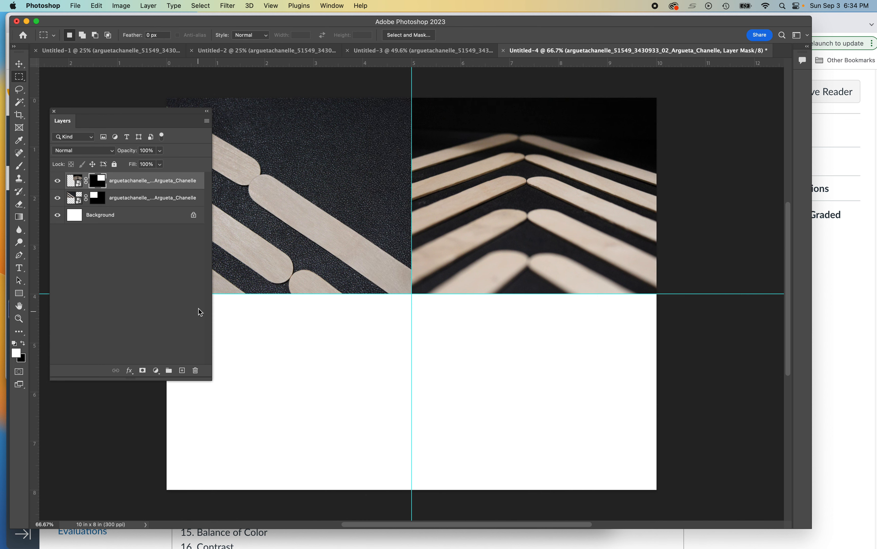
Step: Tuck the layers panel aside and briefly view the assignment page in Chrome before minimizing it
left_click_drag(151, 112, 798, 116)
left_click(837, 226)
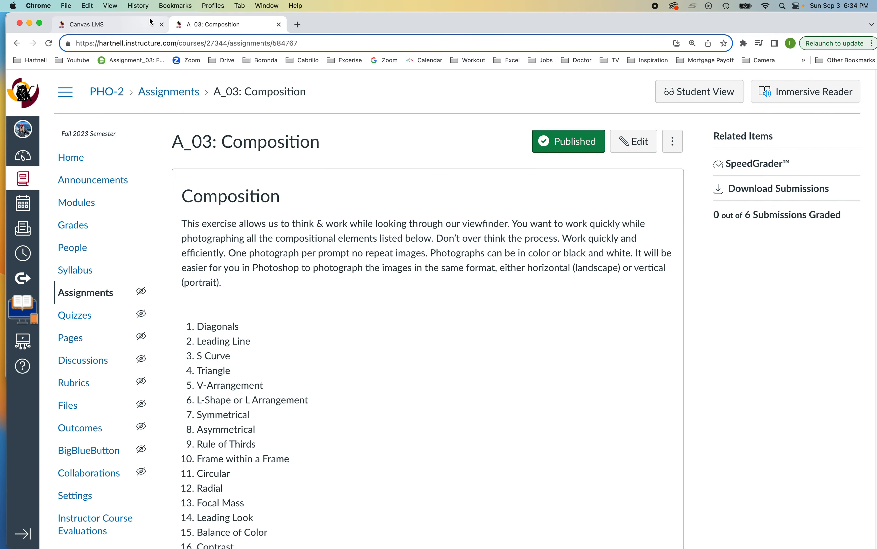
double_click(409, 15)
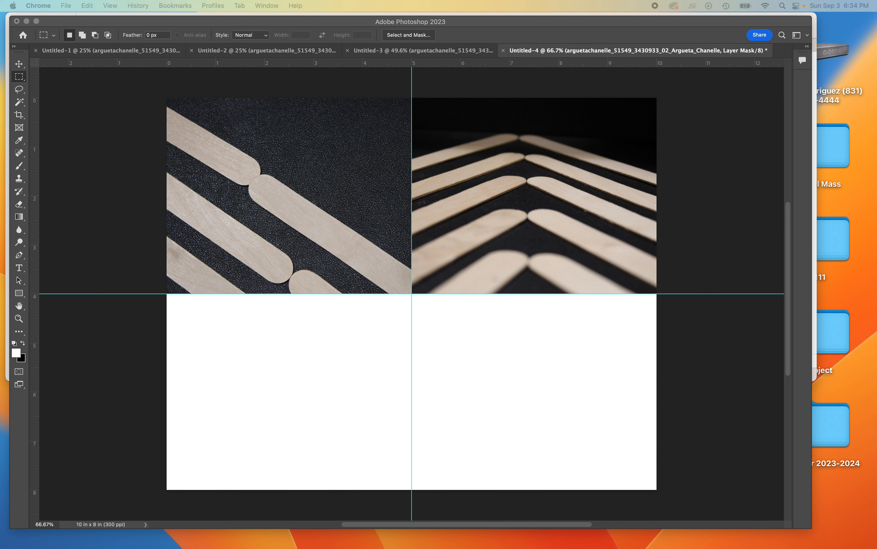
Step: Back in Photoshop, place the third JPG, the curved grapes photo, as an embedded layer
left_click(318, 338)
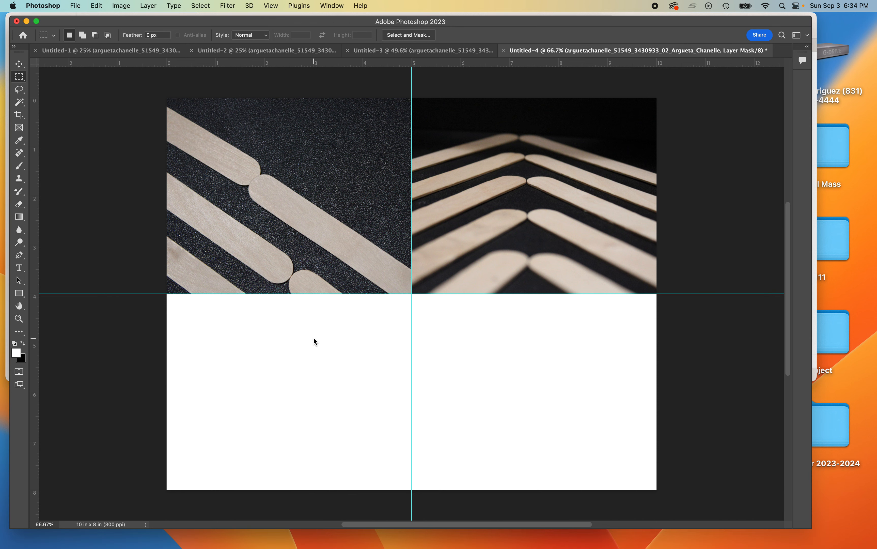
left_click(76, 5)
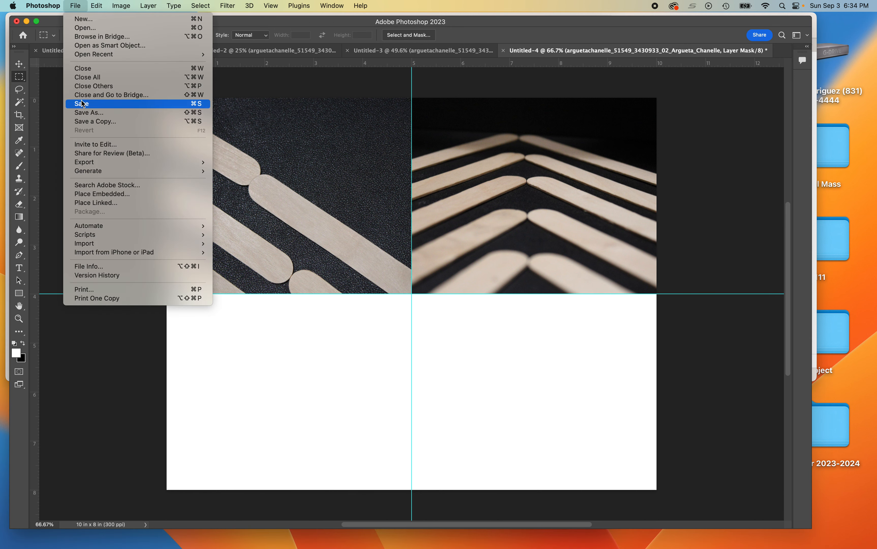
left_click(102, 195)
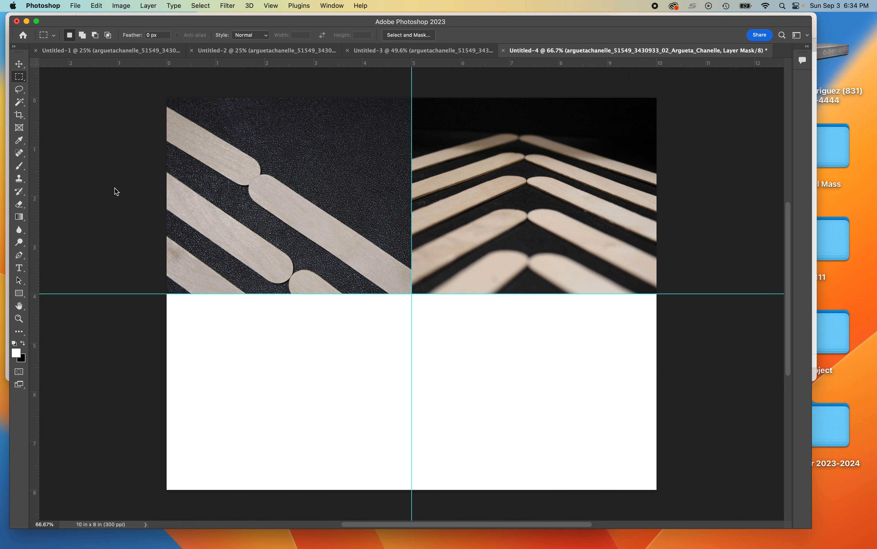
left_click(121, 74)
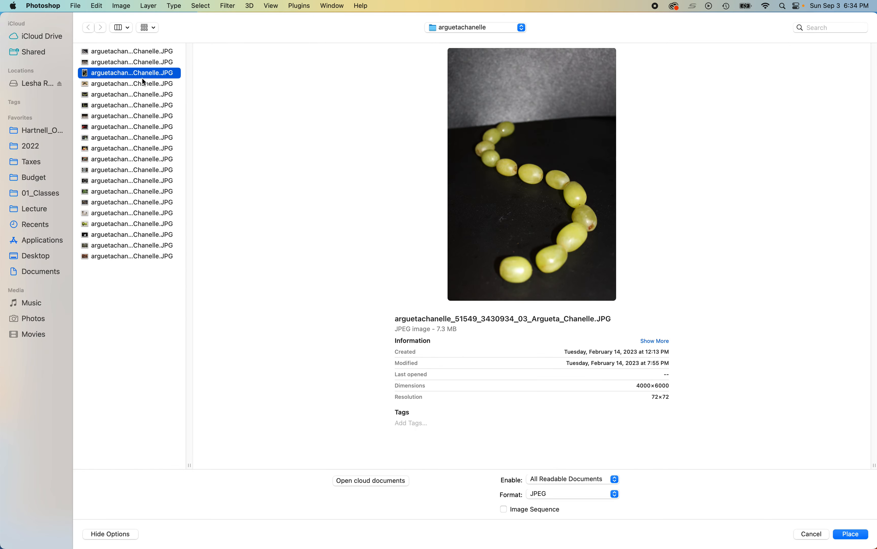
left_click(852, 533)
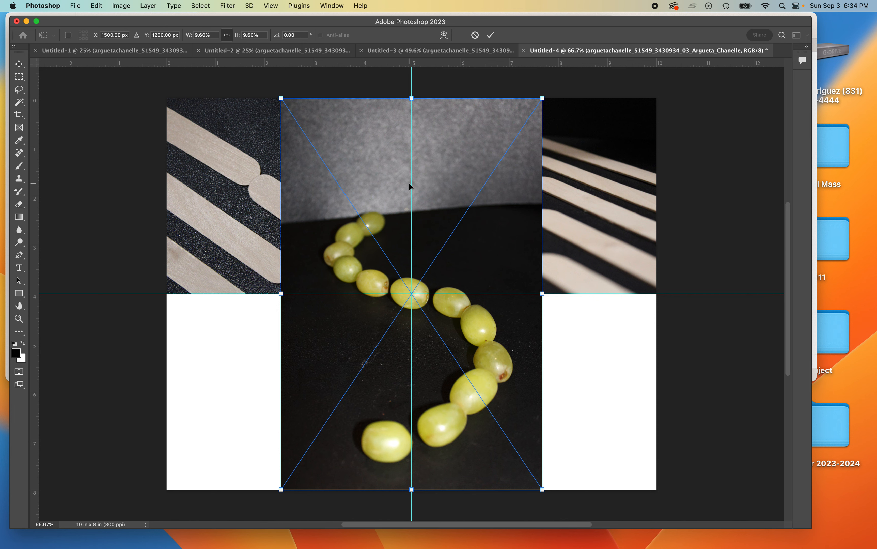
Step: Try rotating and shrinking the grapes photo into the lower-left quadrant, then cancel the placement
left_click_drag(355, 338, 235, 337)
left_click_drag(421, 97, 323, 312)
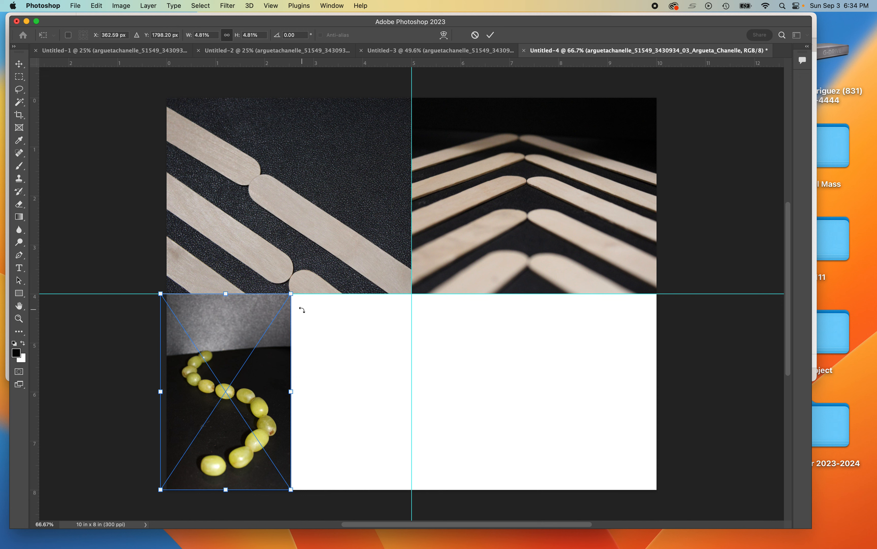
key("super+z")
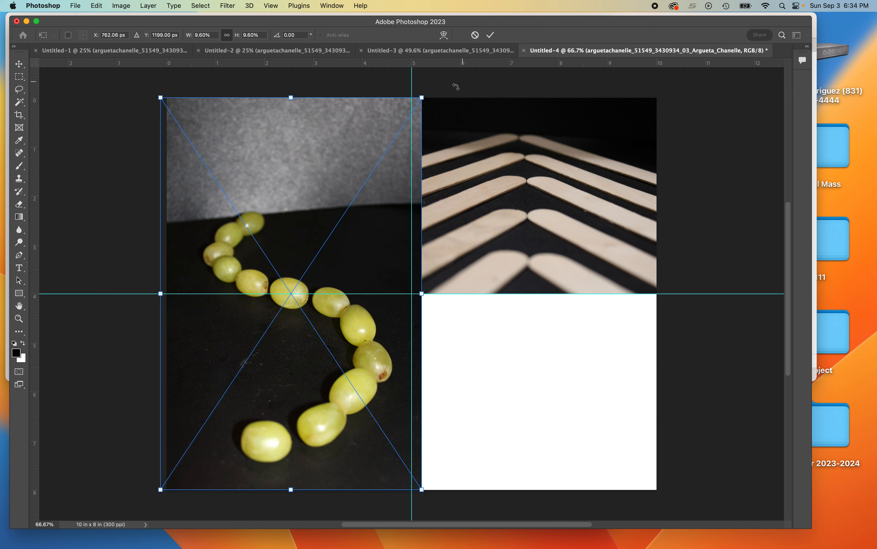
left_click_drag(444, 96, 115, 159)
left_click_drag(321, 259, 260, 387)
scroll(551, 220, "down", 2)
scroll(553, 222, "down", 3)
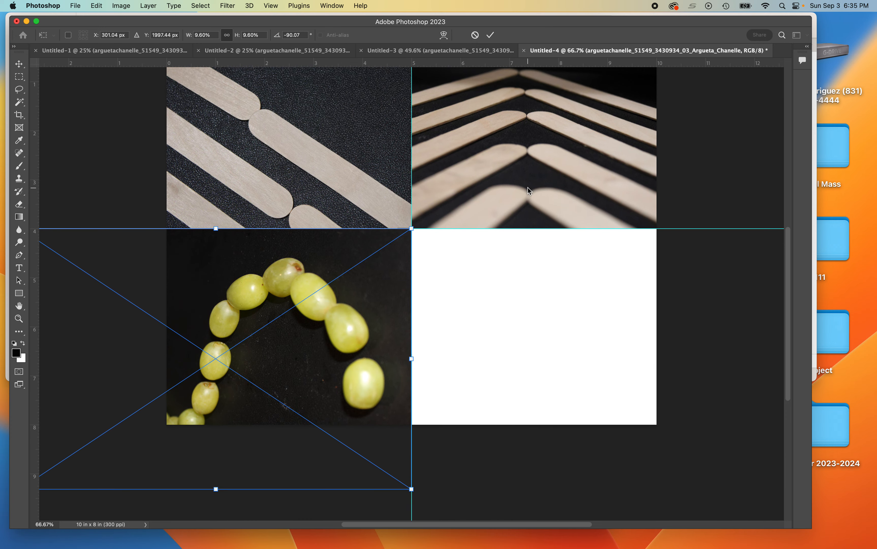
key("super+minus")
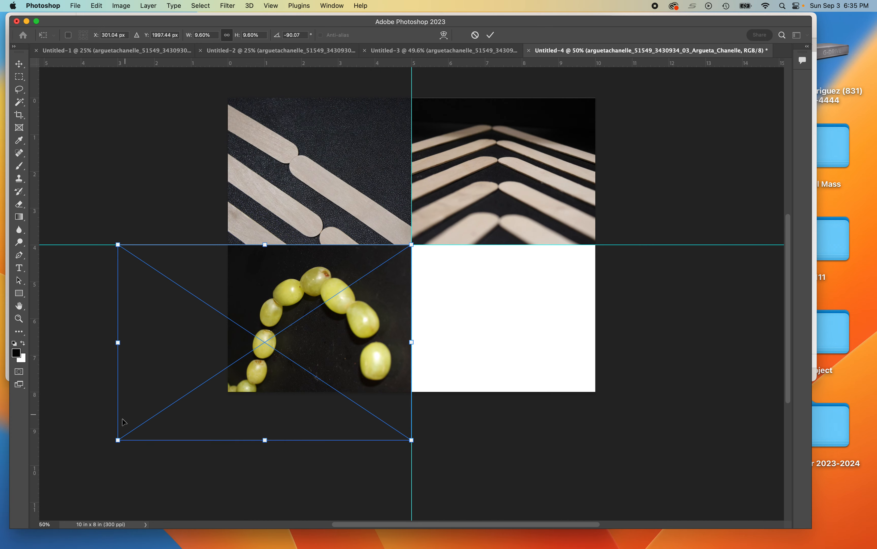
left_click_drag(117, 441, 244, 397)
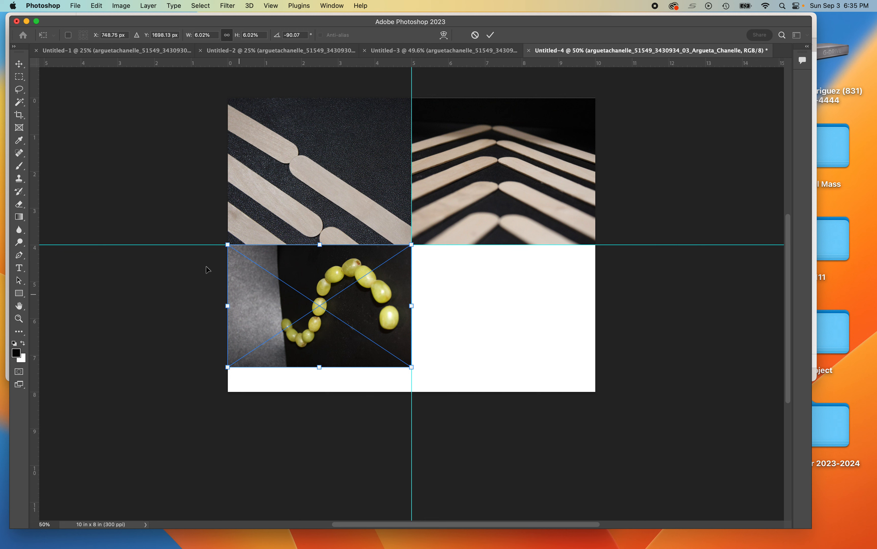
key("Escape")
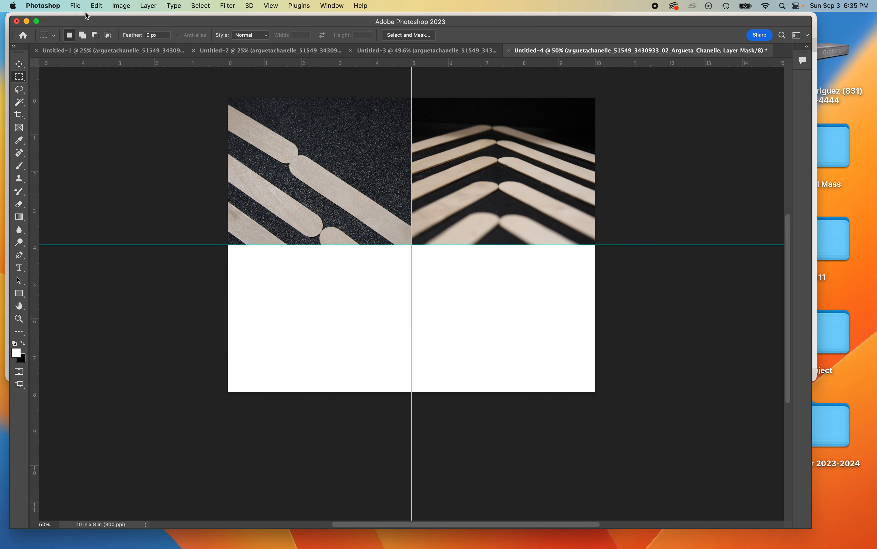
left_click(77, 6)
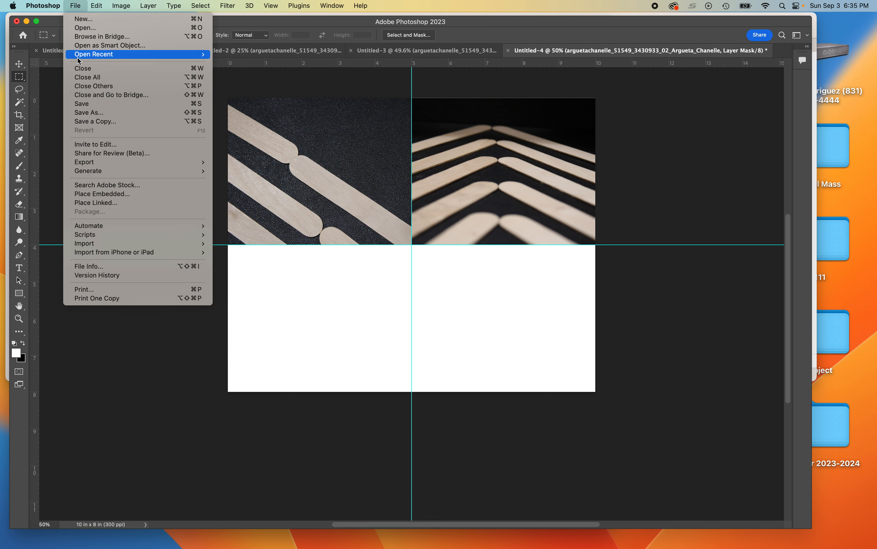
left_click(90, 193)
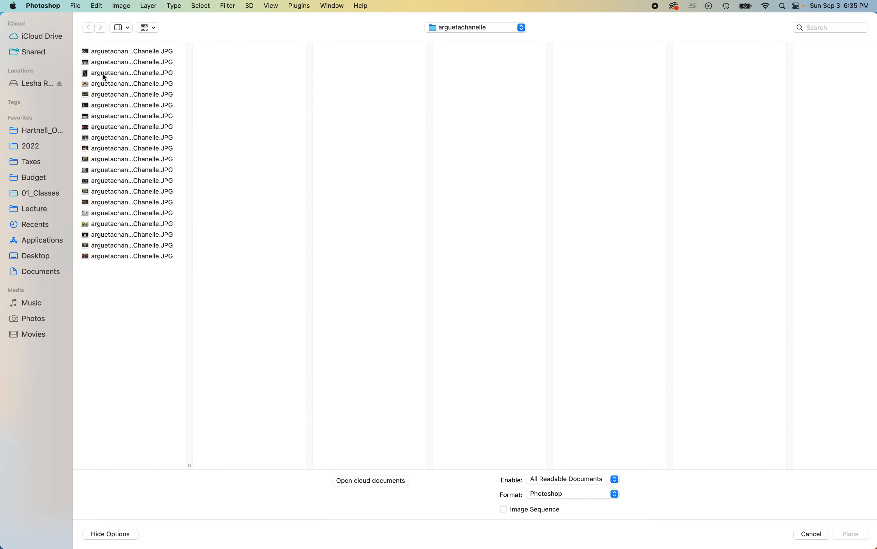
left_click(104, 75)
left_click(854, 534)
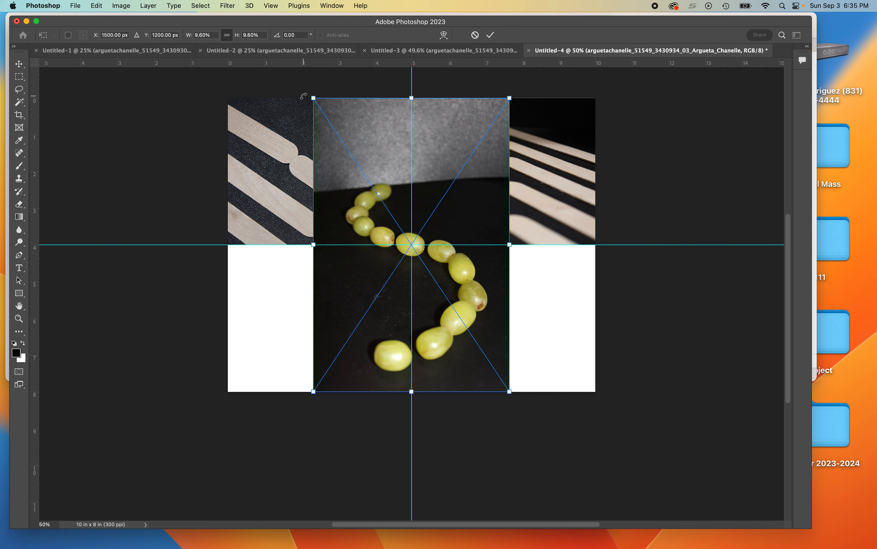
Step: Rotate the grapes photo -90°, shrink it into the lower-left quadrant and commit the transform
left_click_drag(303, 96, 279, 344)
left_click_drag(334, 290, 186, 388)
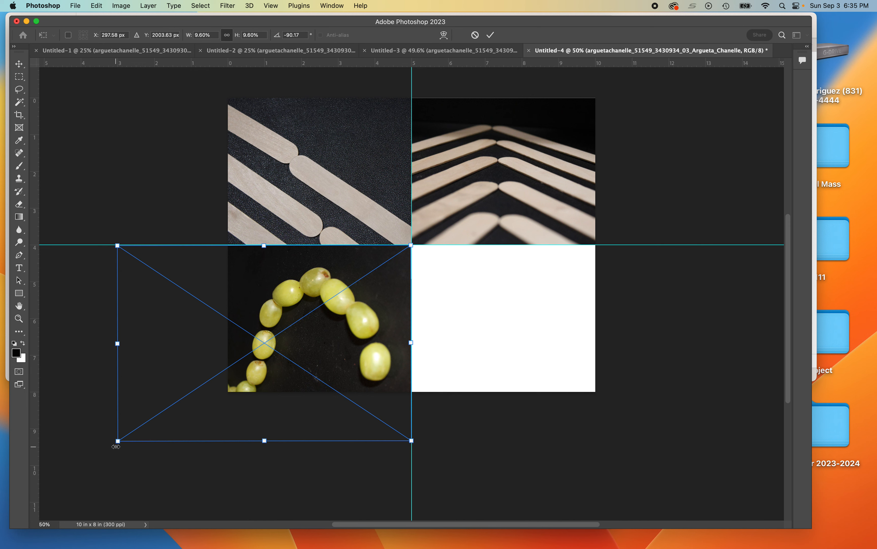
left_click_drag(116, 444, 185, 399)
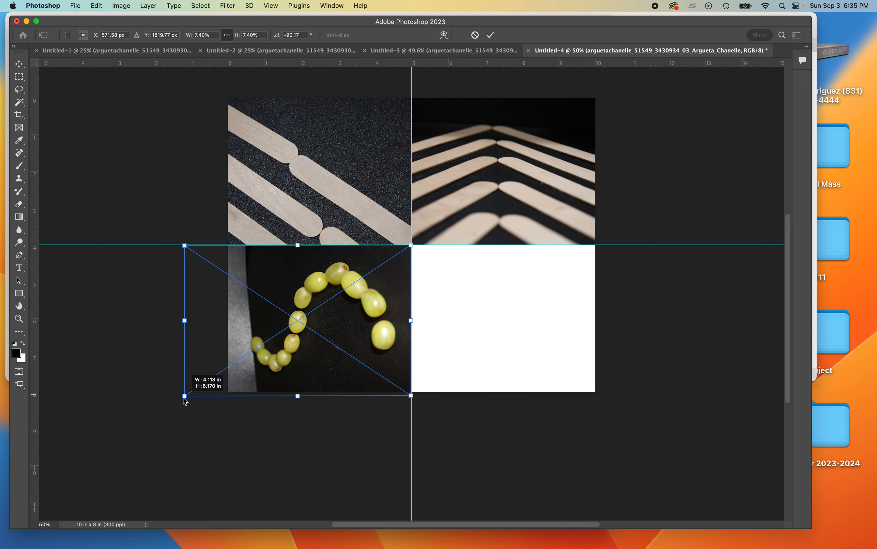
left_click_drag(184, 399, 185, 399)
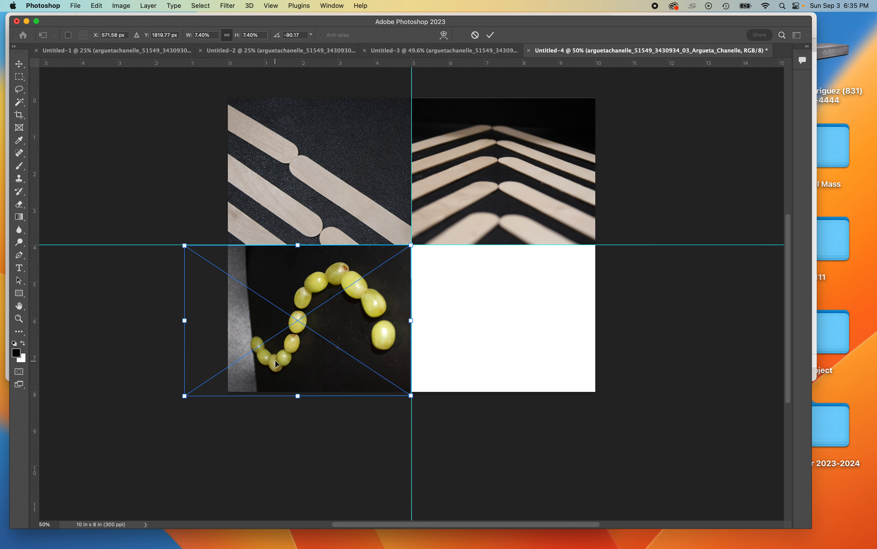
key("Return")
key("m")
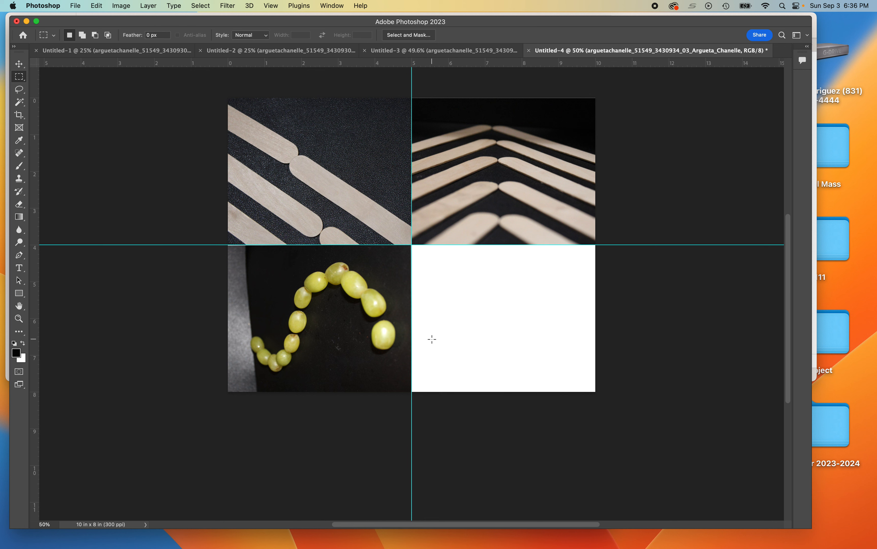
Step: Place the fifth JPG, the V-shaped grapes photo, into Untitled-4 as an embedded layer
mouse_move(876, 22)
left_mouse_down()
mouse_move(876, 4)
mouse_move(599, 3)
mouse_move(876, 15)
mouse_move(876, 22)
left_mouse_up()
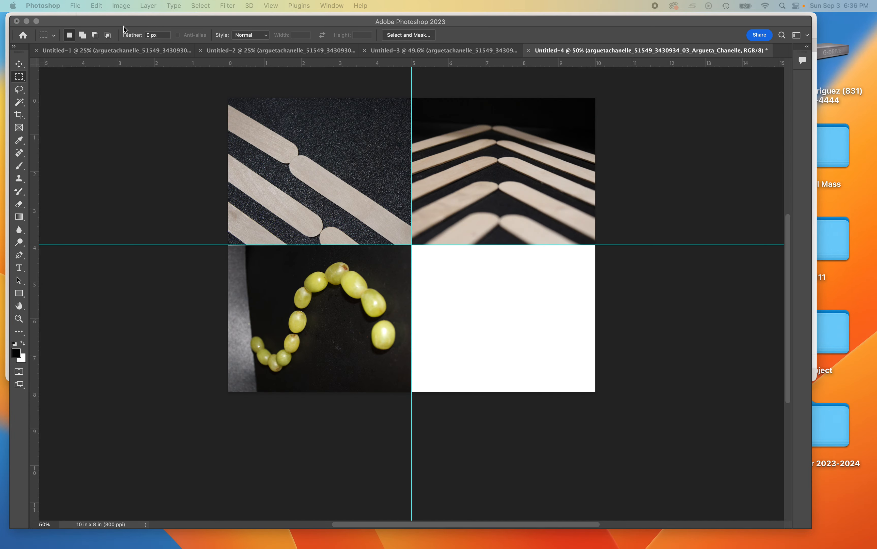
left_click(74, 6)
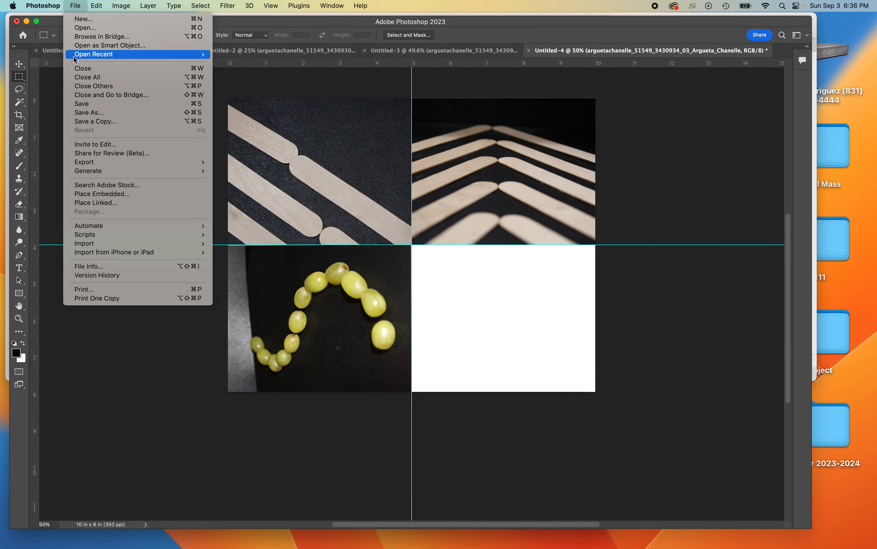
left_click(91, 195)
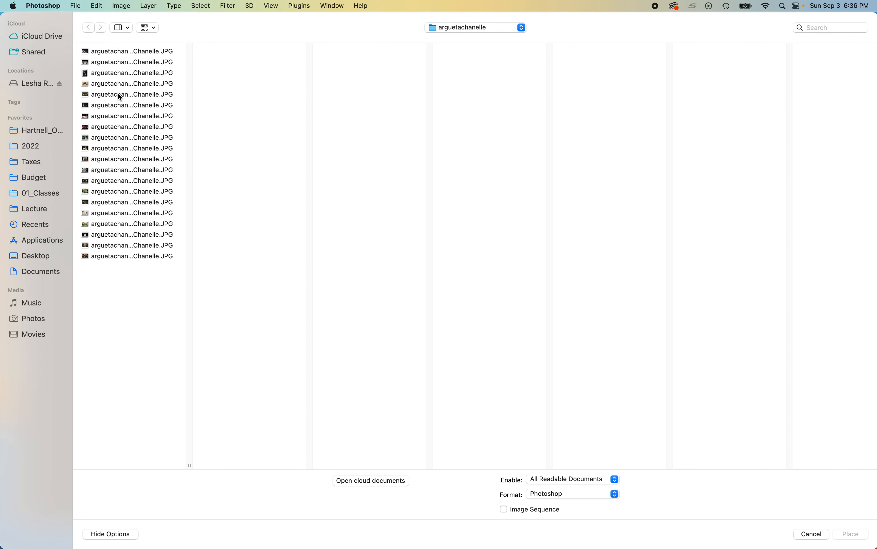
left_click(119, 94)
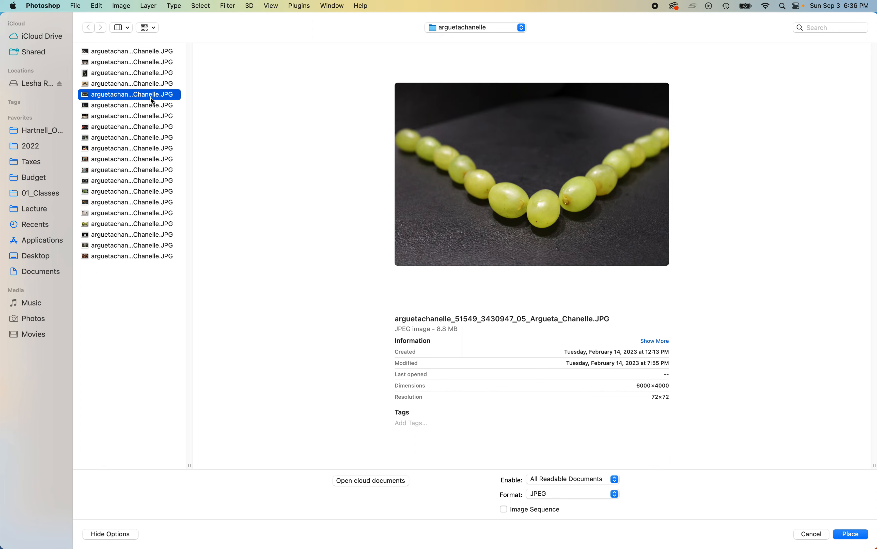
left_click(853, 534)
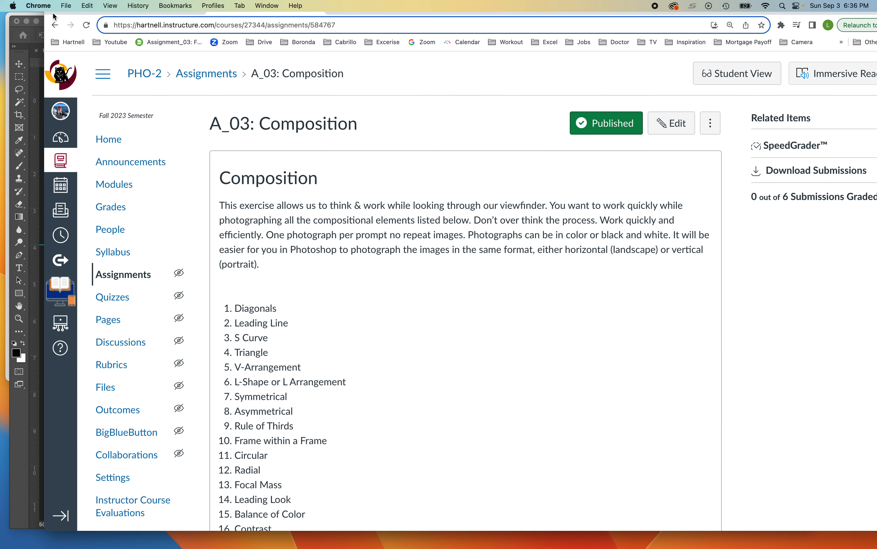
Step: Shift the A_03: Composition page window slightly and minimize it
left_click_drag(54, 16, 69, 38)
left_click(81, 23)
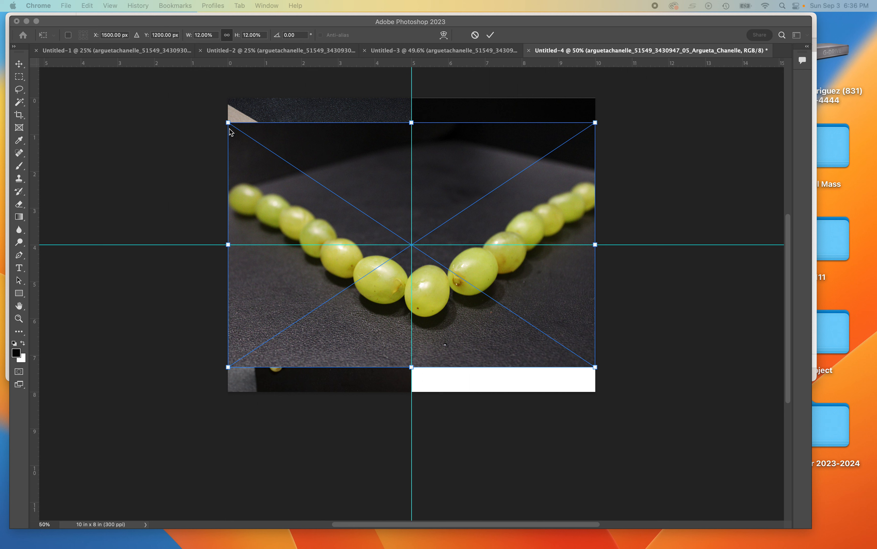
Step: Rotate the V-shaped grapes photo 180° so it sits upside down
left_click(229, 128)
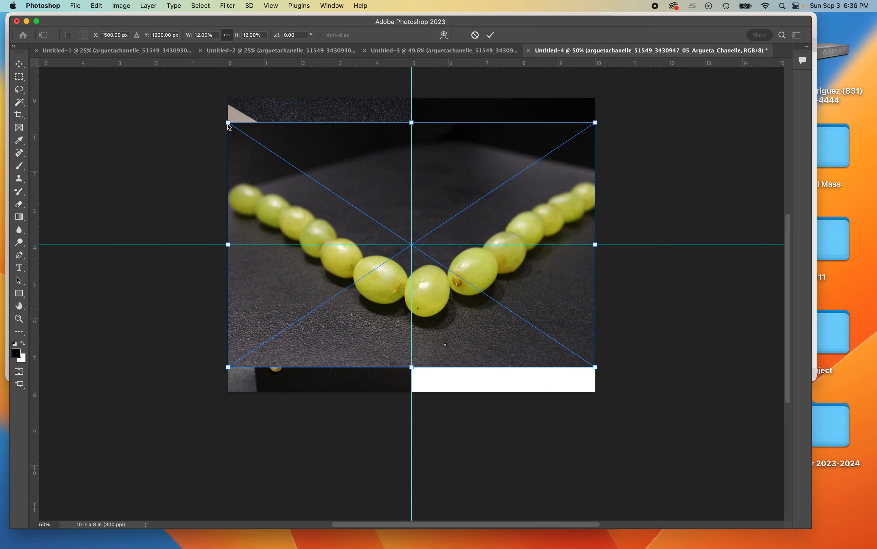
left_click_drag(227, 128, 608, 367)
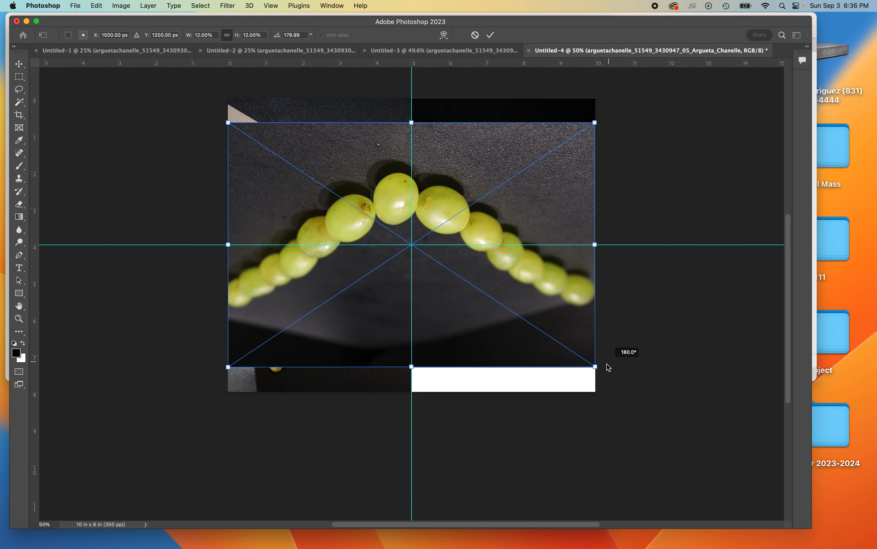
left_click_drag(608, 367, 691, 382)
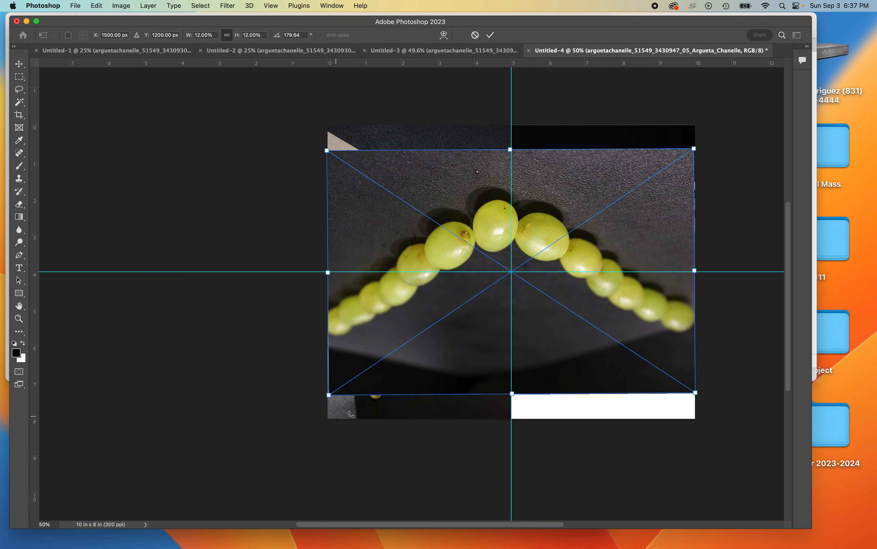
Step: Move and scale the grapes photo to about 7.30% over the lower-right quadrant and commit it
left_click_drag(436, 320, 429, 349)
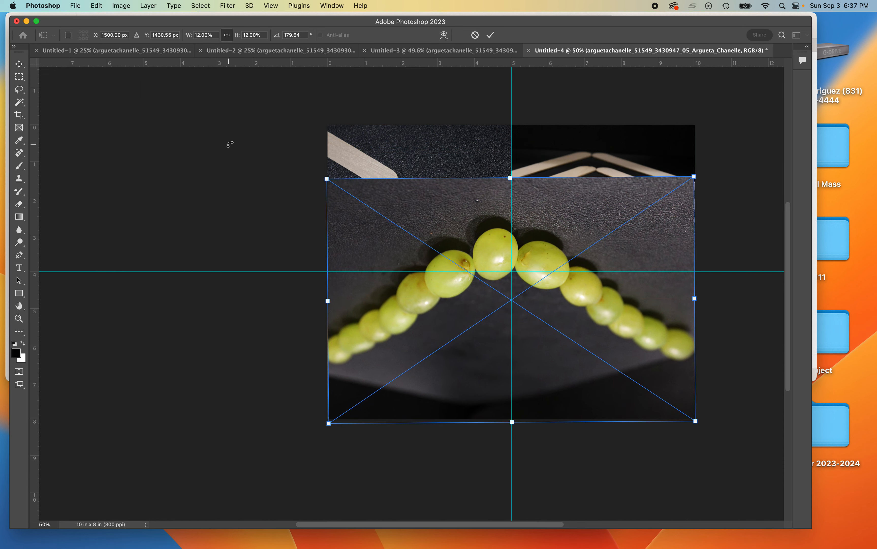
left_click_drag(327, 179, 511, 274)
left_click_drag(577, 333, 583, 317)
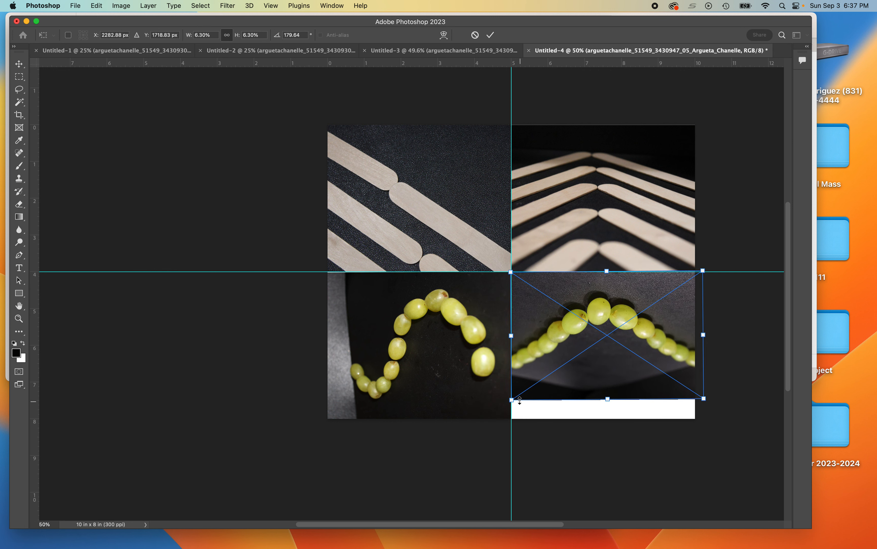
left_click_drag(511, 399, 566, 386)
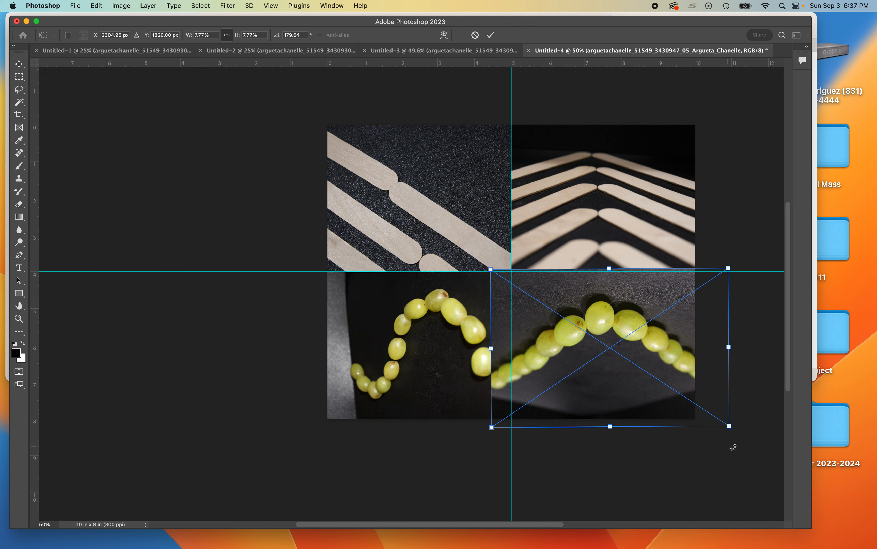
left_click_drag(729, 425, 712, 425)
mouse_move(578, 391)
left_mouse_down()
mouse_move(575, 399)
mouse_move(575, 388)
left_mouse_up()
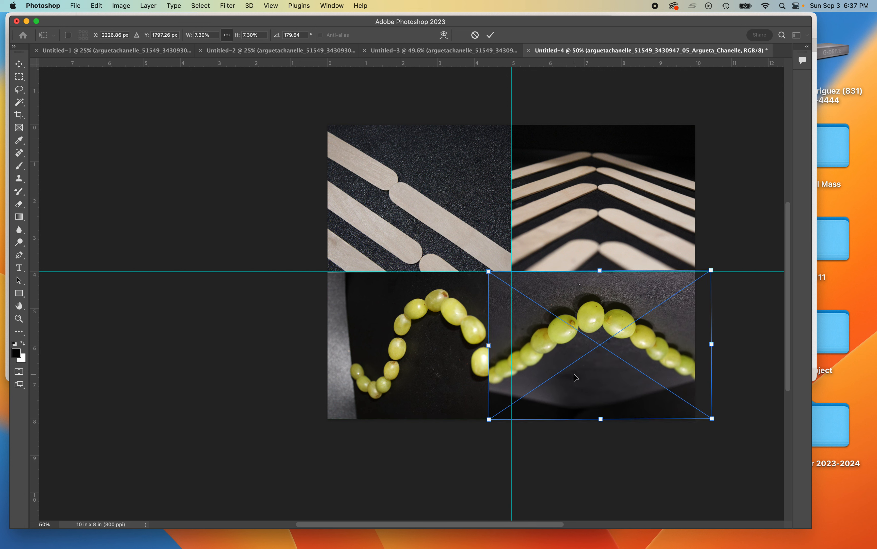
key("Return")
key("m")
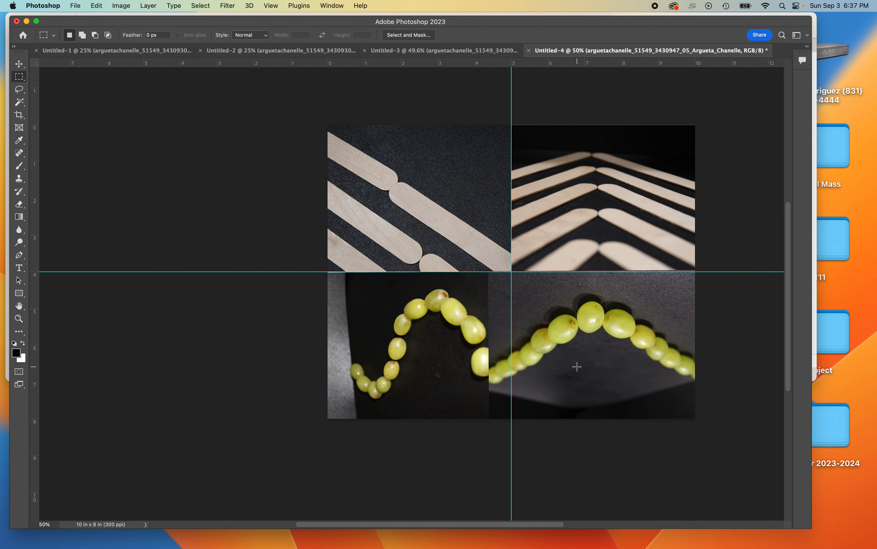
Step: Marquee-select the lower-right quadrant and add a layer mask to the V-shaped grapes layer
left_click_drag(323, 183, 188, 145)
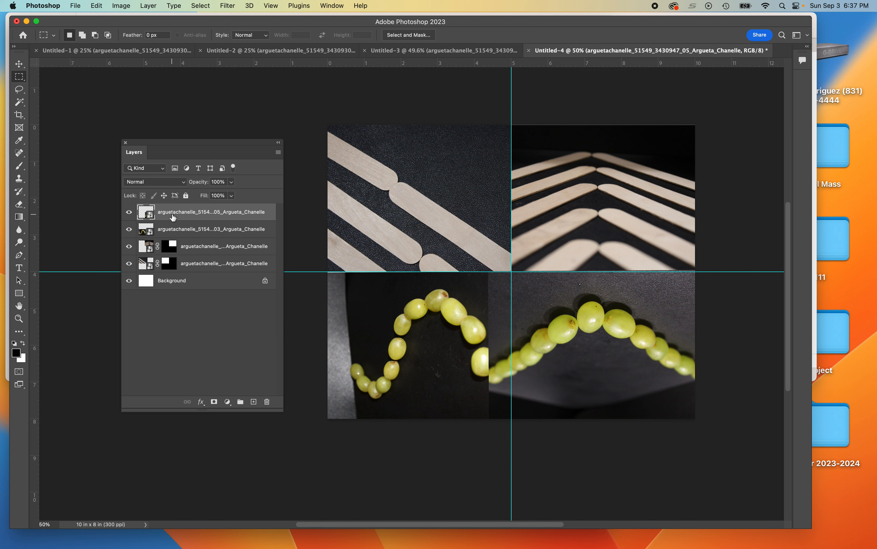
left_click(129, 213)
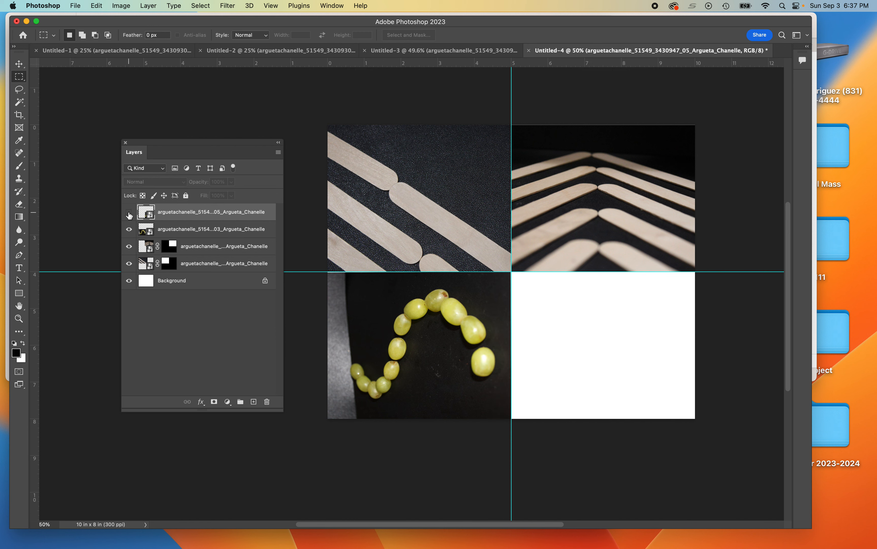
left_click(128, 214)
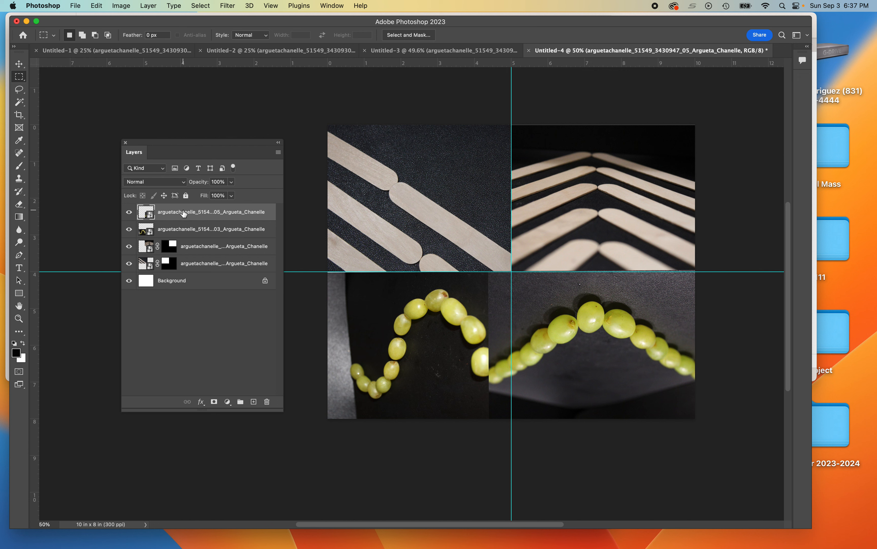
left_click(130, 215)
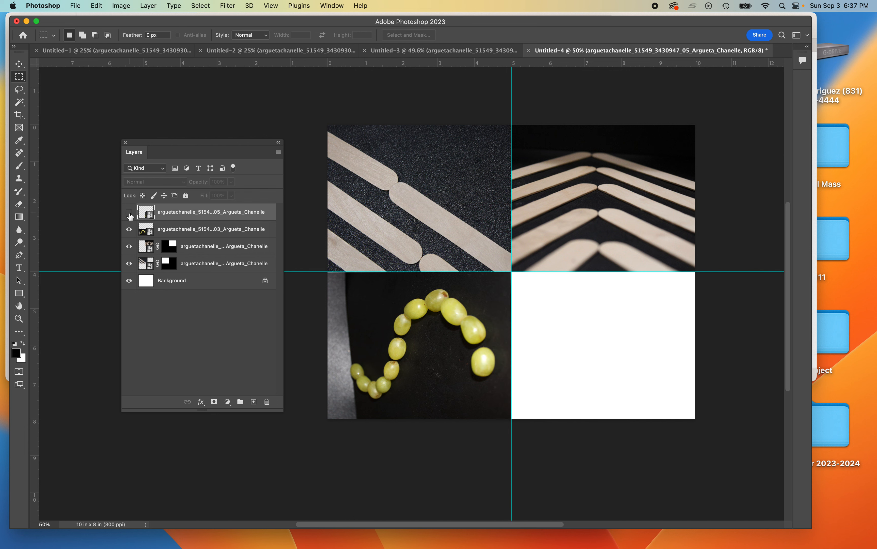
left_click(129, 214)
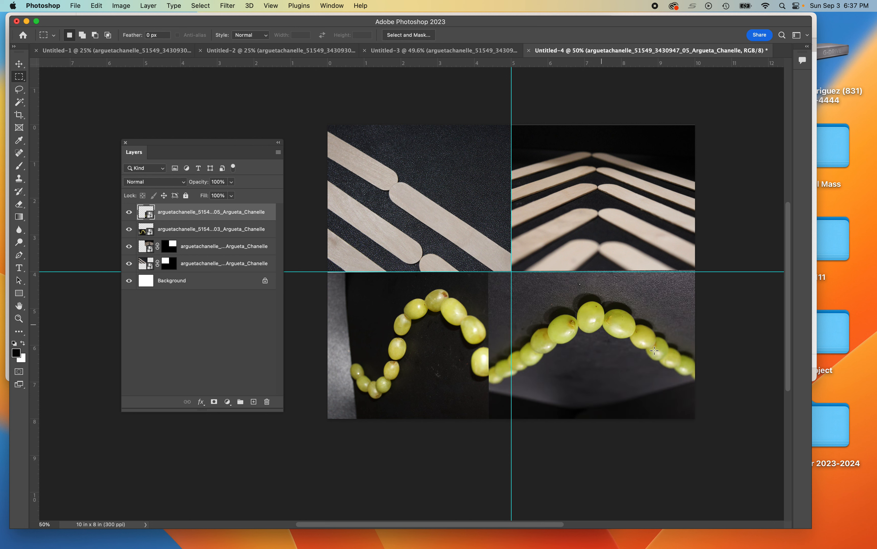
left_click_drag(511, 271, 721, 424)
left_click(214, 401)
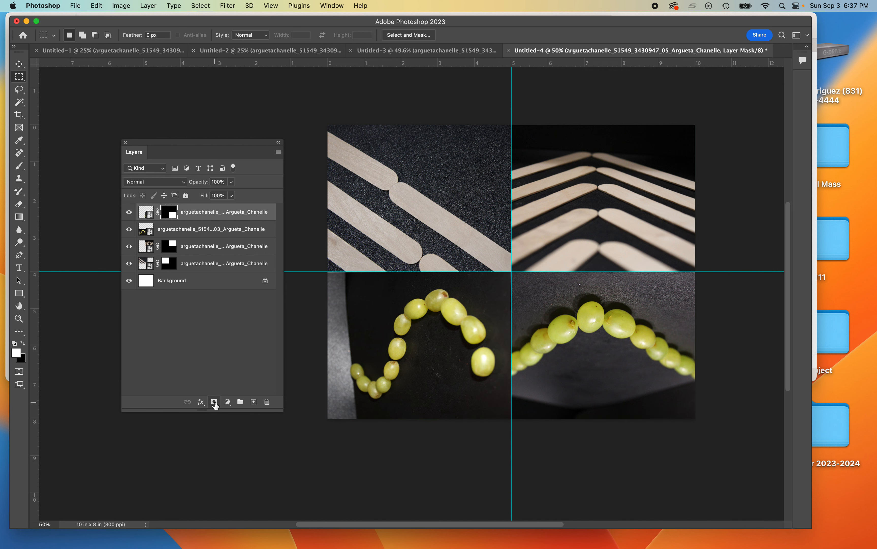